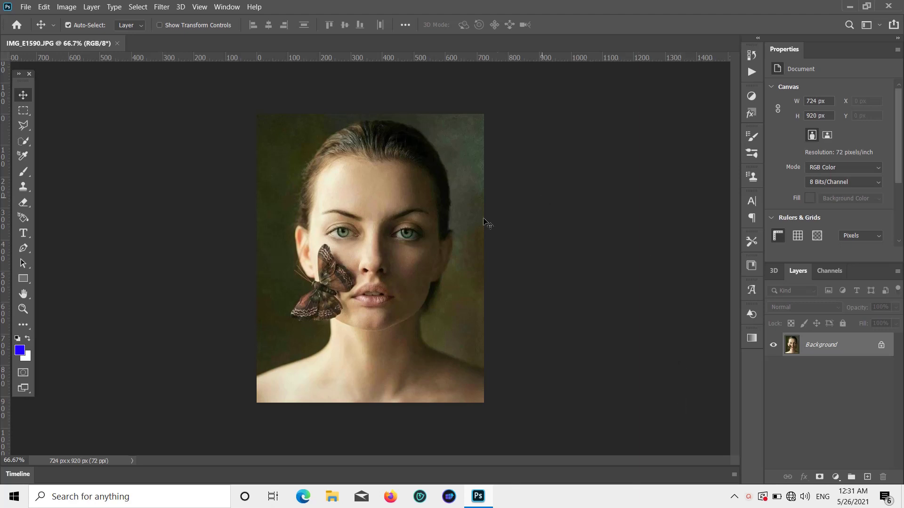
# Unlock the background layer and duplicate it.
pyautogui.click(881, 345)
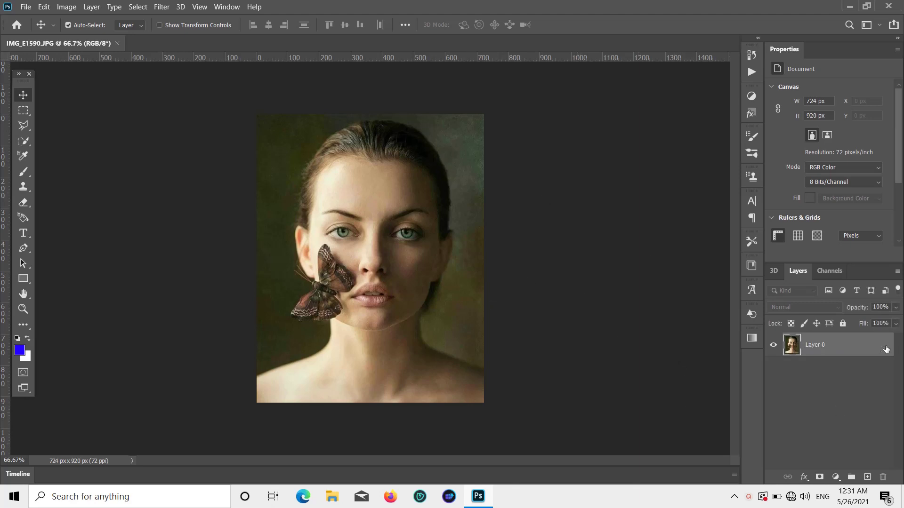
pyautogui.moveTo(847, 354); pyautogui.dragTo(867, 477)
pyautogui.click(814, 342)
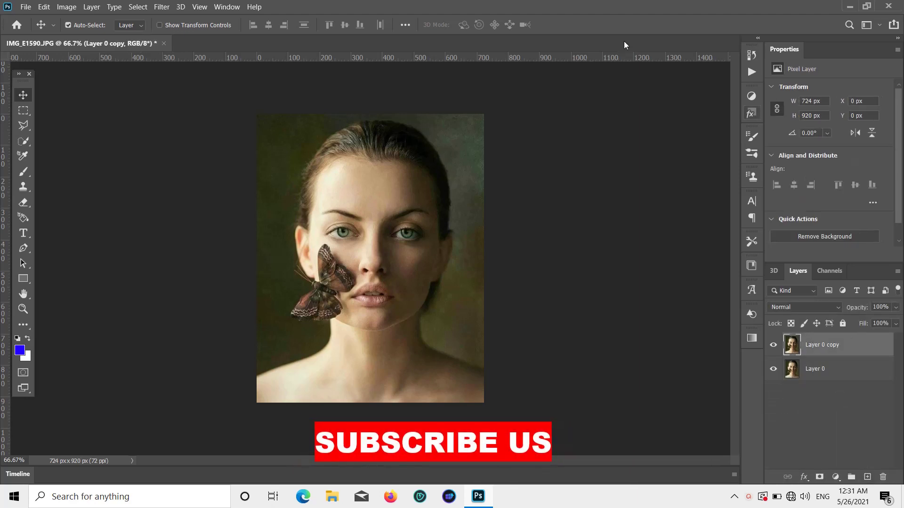
# Apply Hue/Saturation to the duplicated layer with Hue -6, Saturation +2 and Lightness -45.
pyautogui.click(67, 7)
pyautogui.moveTo(74, 35)
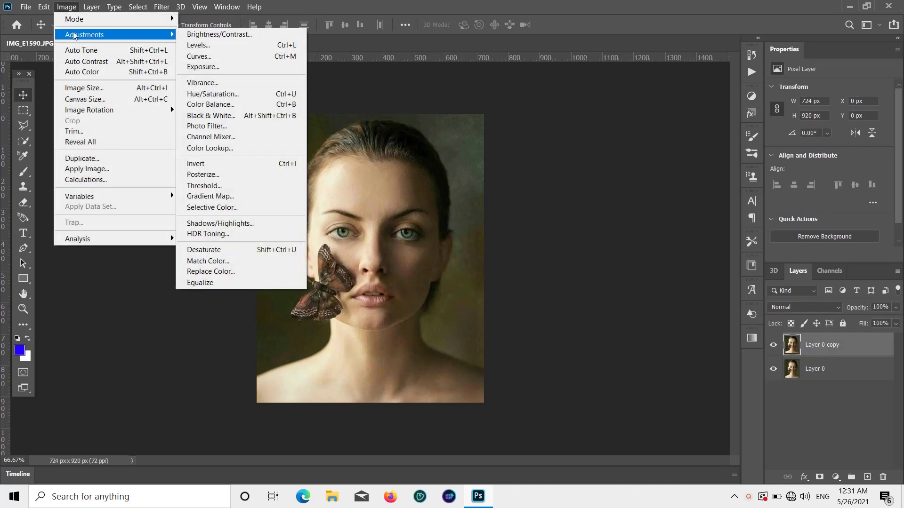
pyautogui.click(222, 95)
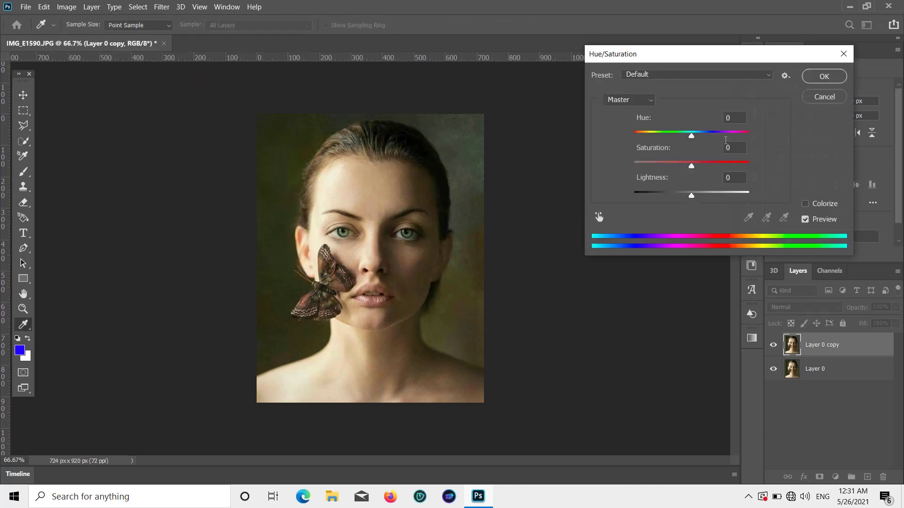
pyautogui.moveTo(693, 133); pyautogui.dragTo(688, 137)
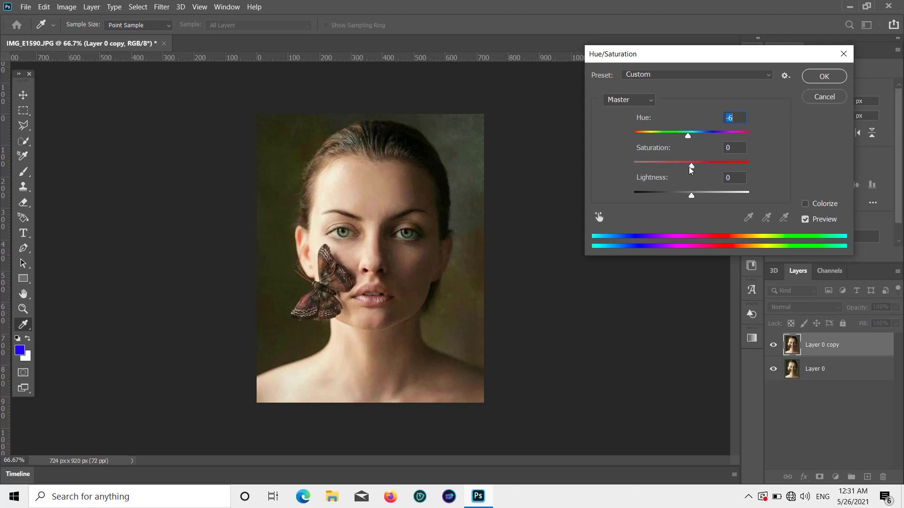
pyautogui.moveTo(689, 166); pyautogui.dragTo(666, 194)
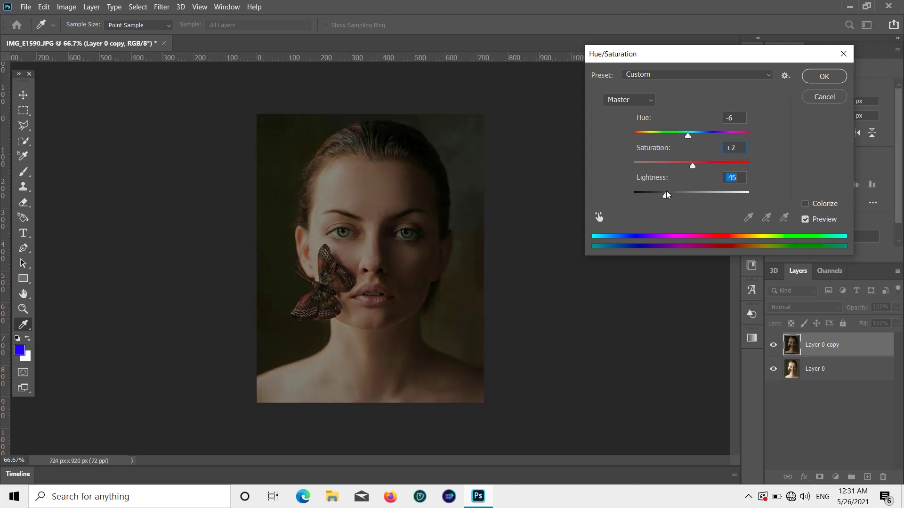
pyautogui.click(832, 81)
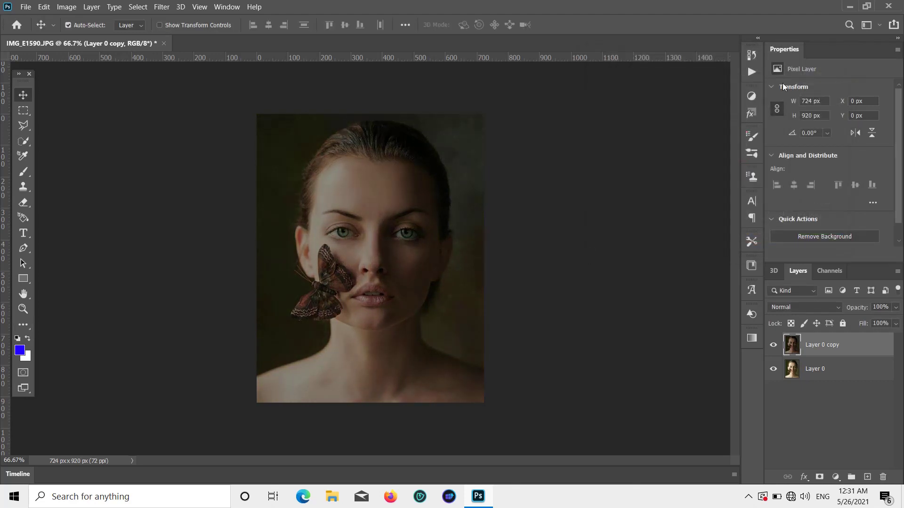
# Try Auto Tone on the duplicated layer and undo it.
pyautogui.click(67, 7)
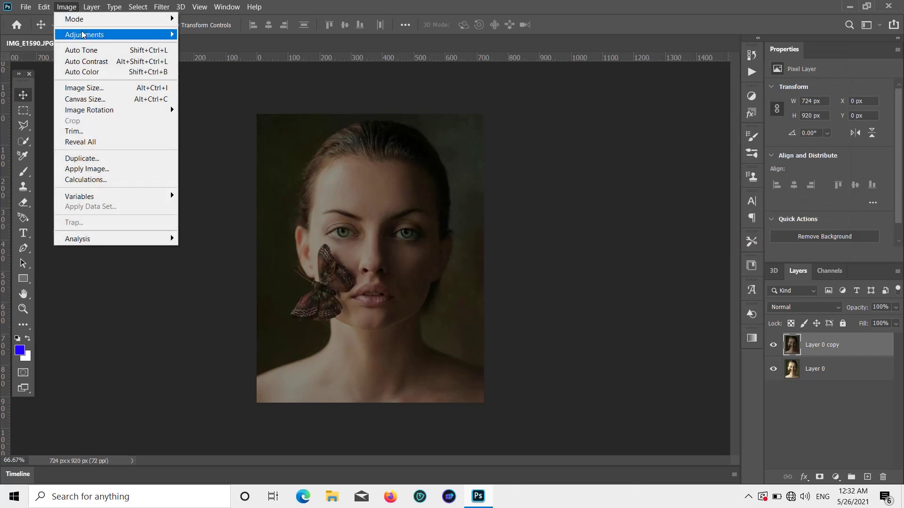
pyautogui.click(160, 51)
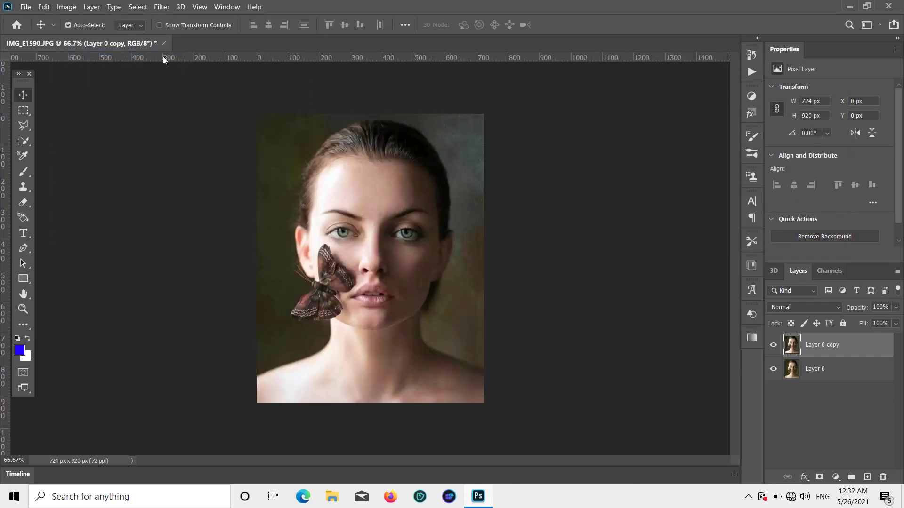
pyautogui.hotkey('ctrl', 'z')
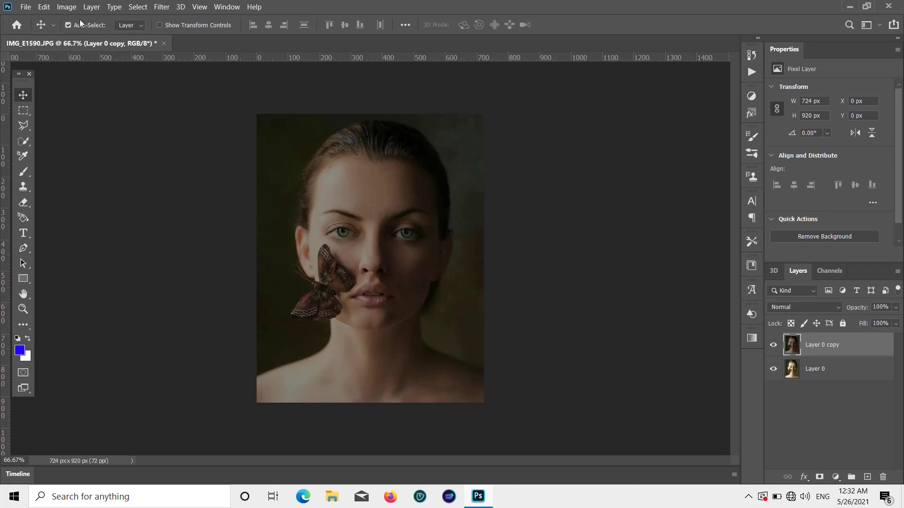
# Apply Color Balance to the duplicated layer's midtones with color levels +11, +3 and +10.
pyautogui.click(66, 7)
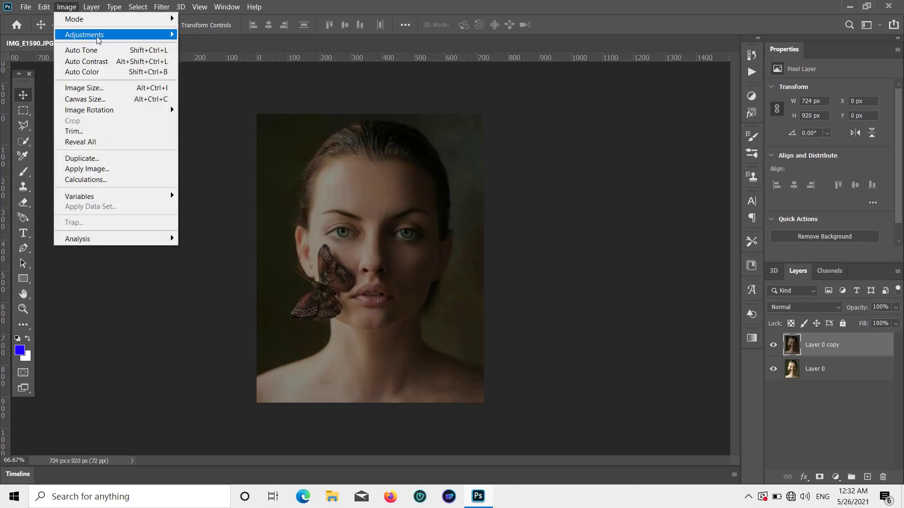
pyautogui.moveTo(172, 38)
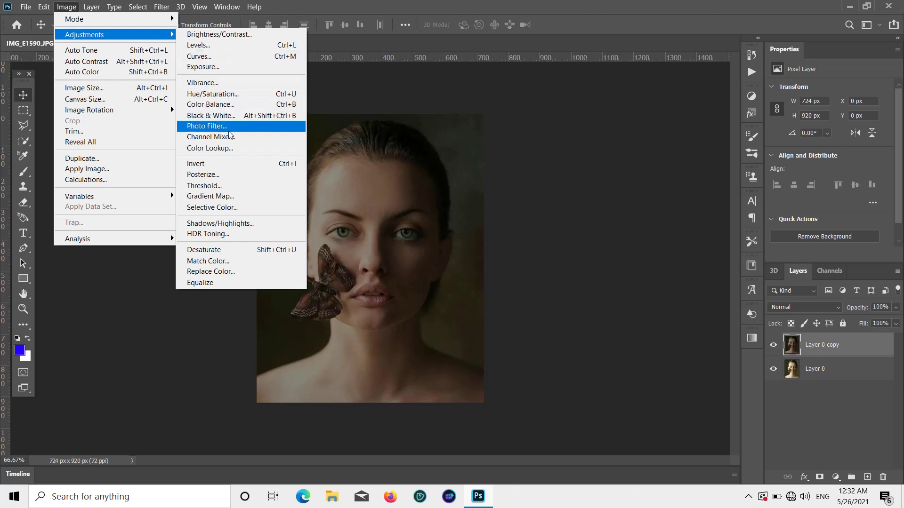
pyautogui.click(224, 104)
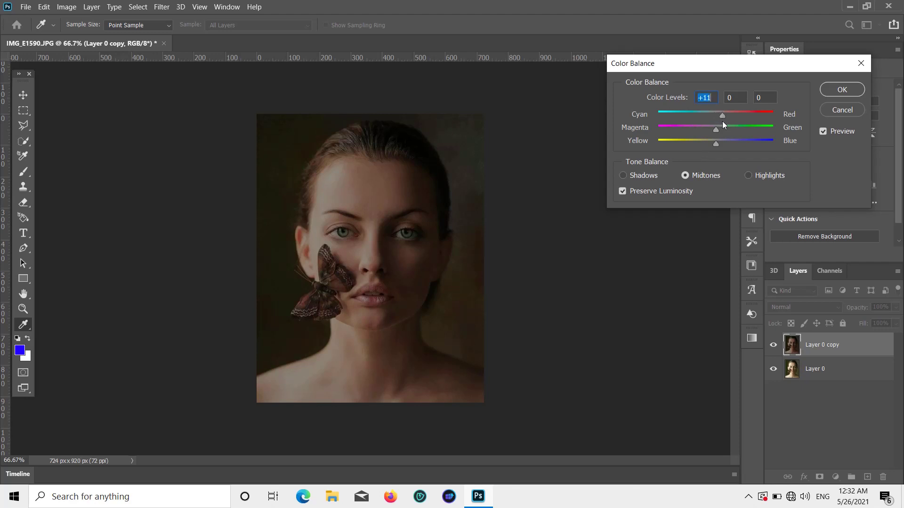
pyautogui.moveTo(727, 135)
pyautogui.mouseDown()
pyautogui.moveTo(711, 132)
pyautogui.moveTo(720, 143)
pyautogui.moveTo(711, 142)
pyautogui.moveTo(722, 143)
pyautogui.mouseUp()
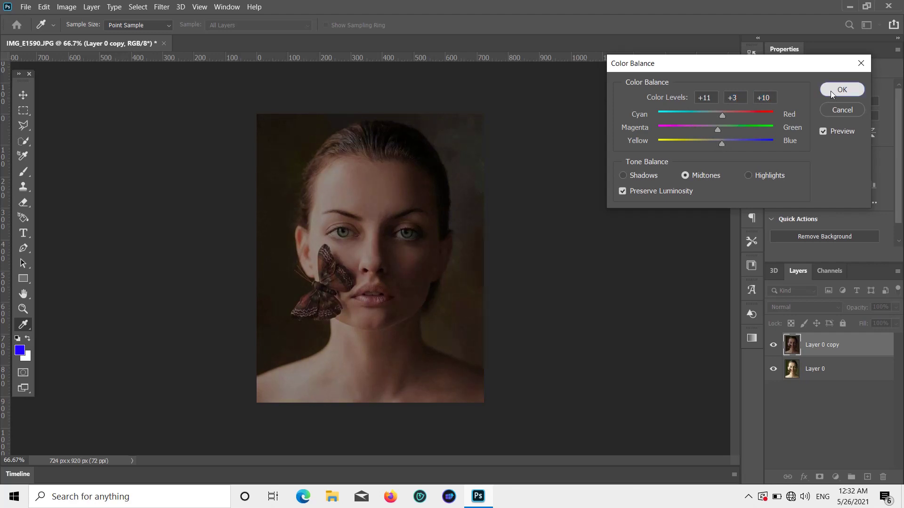
pyautogui.click(831, 92)
pyautogui.scroll(2, 430, 286)
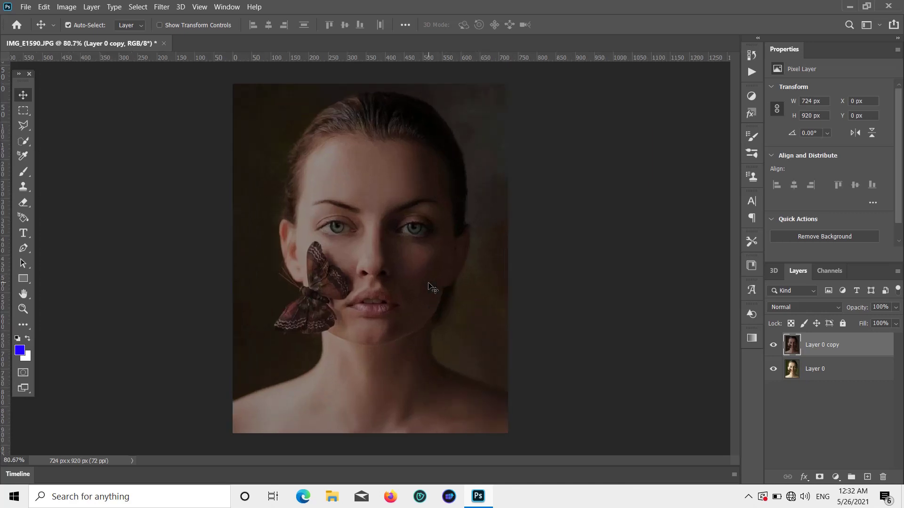
pyautogui.press('XF86MonBrightnessUp')
pyautogui.press('XF86MonBrightnessUp')
# Add a Brightness/Contrast adjustment layer with Brightness -34 and Contrast 45.
pyautogui.click(834, 477)
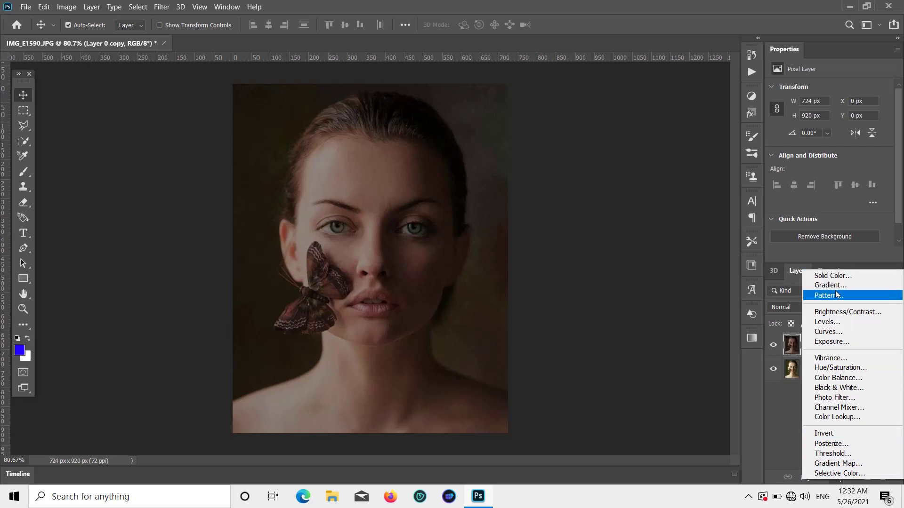
pyautogui.click(852, 311)
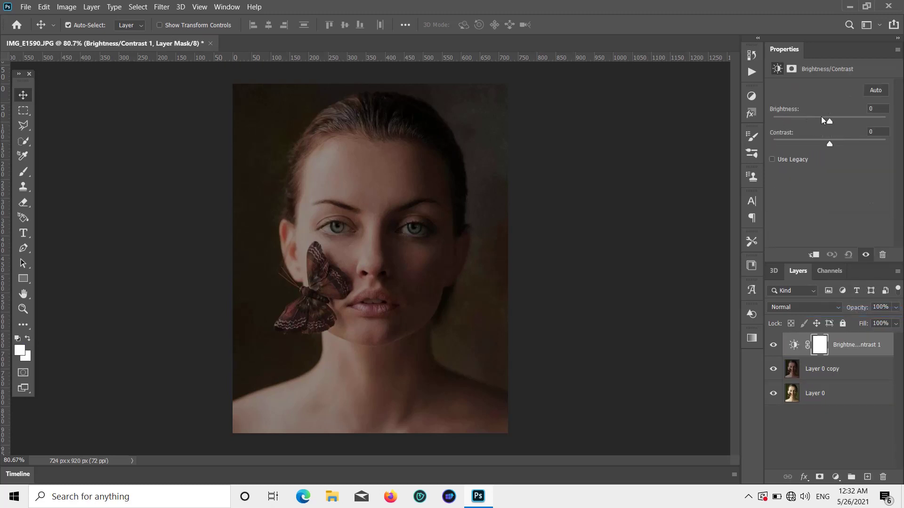
pyautogui.moveTo(829, 122); pyautogui.dragTo(838, 143)
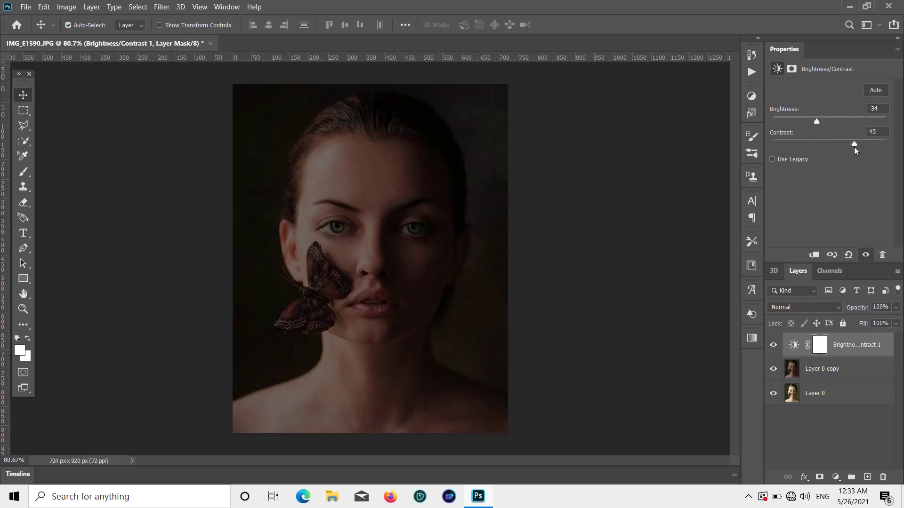
pyautogui.click(814, 435)
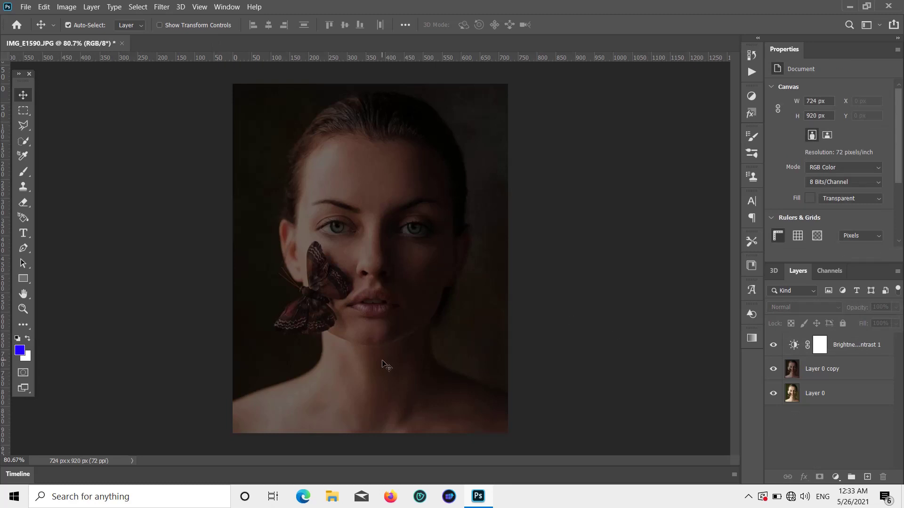
# Create a new empty layer above the Brightness/Contrast adjustment and set its blend mode to Hard Light.
pyautogui.scroll(1, 381, 367)
pyautogui.scroll(7, 379, 362)
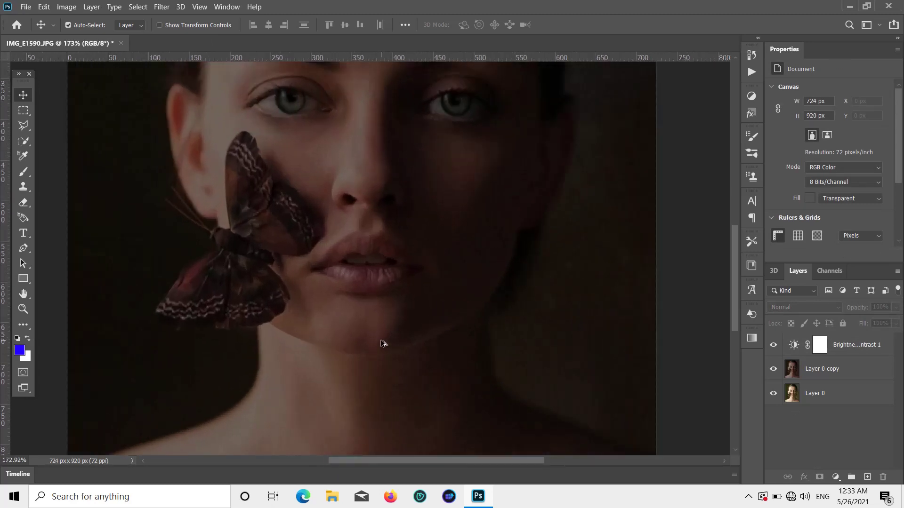
pyautogui.scroll(1, 385, 346)
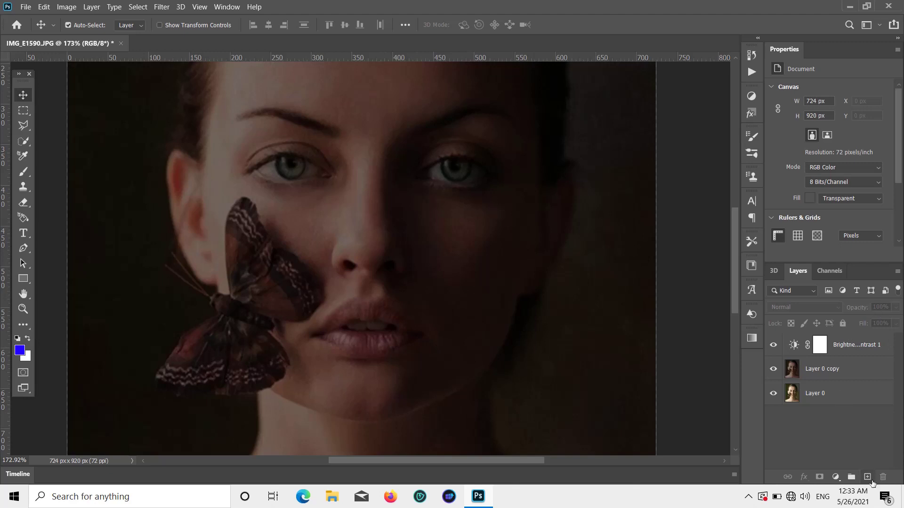
pyautogui.click(867, 477)
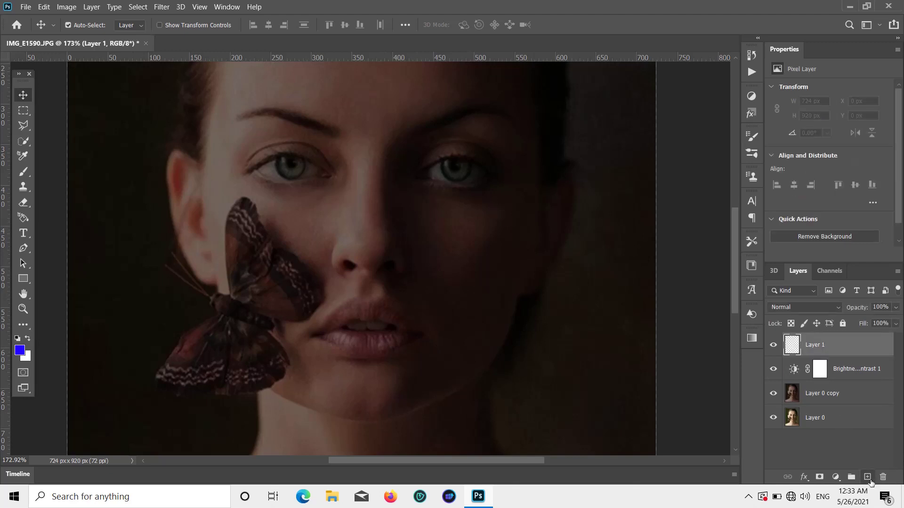
pyautogui.click(832, 310)
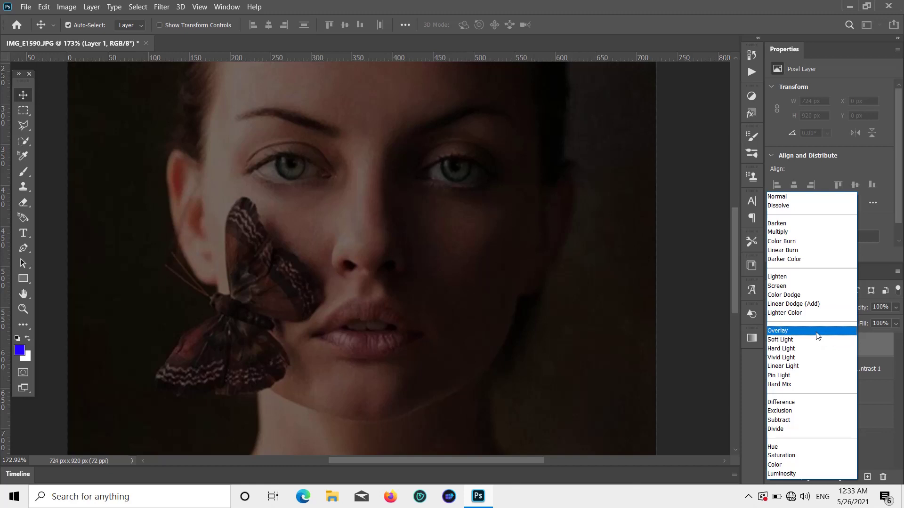
pyautogui.click(809, 344)
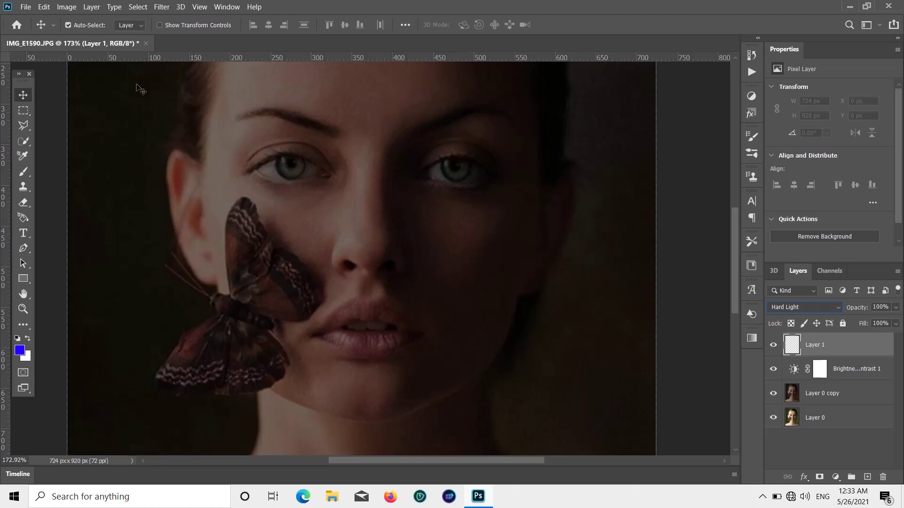
# Activate the Brush tool and reduce the brush size to about 39 px.
pyautogui.click(21, 175)
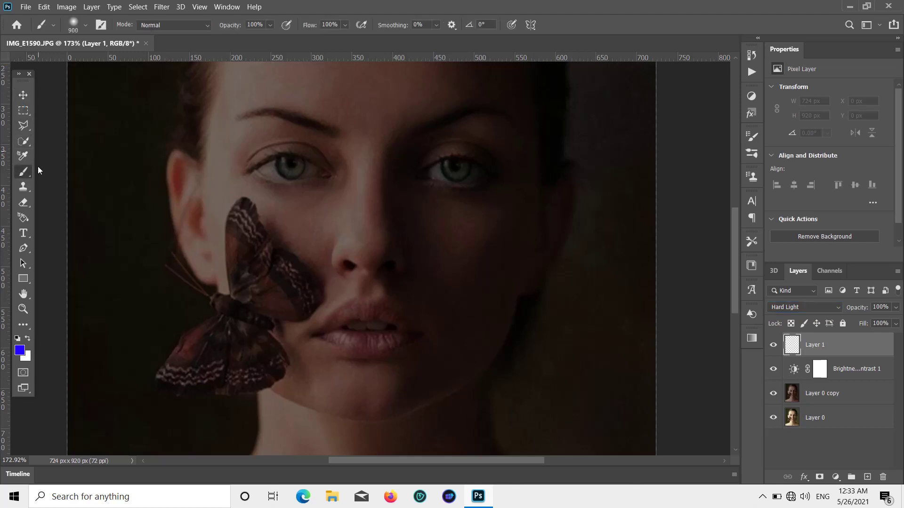
pyautogui.click(86, 26)
pyautogui.moveTo(100, 58); pyautogui.dragTo(80, 64)
pyautogui.click(85, 26)
# Set the foreground color to bright green, 00ff12.
pyautogui.click(20, 351)
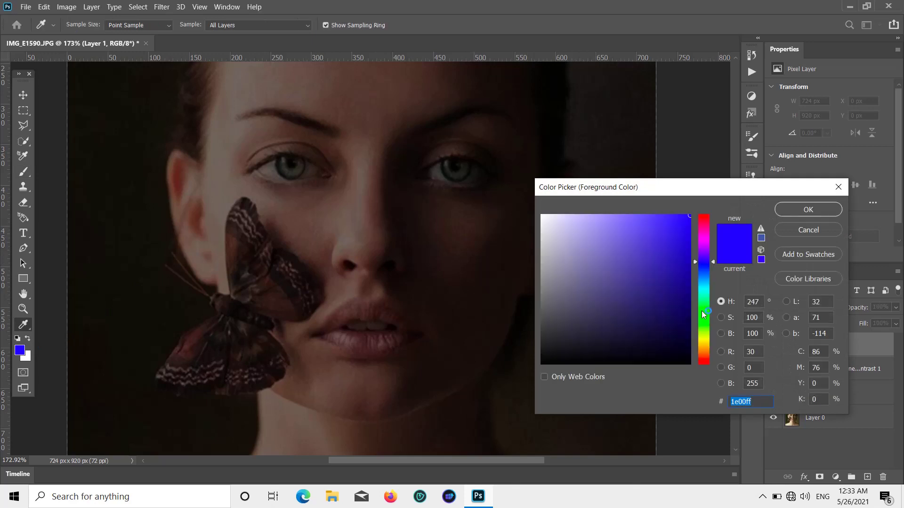
pyautogui.click(704, 313)
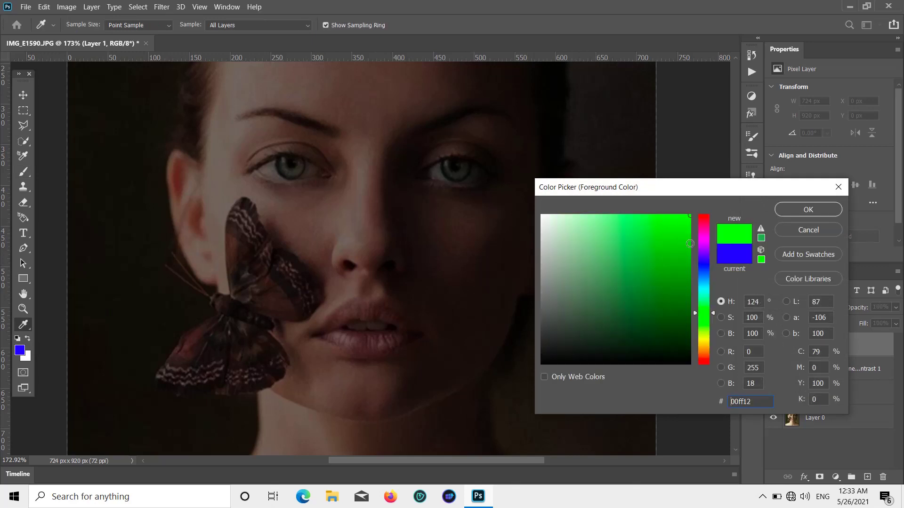
pyautogui.click(808, 209)
# Reduce the brush size to 25 px, try a green dab on the iris above the moth, and undo the dab.
pyautogui.scroll(3, 297, 170)
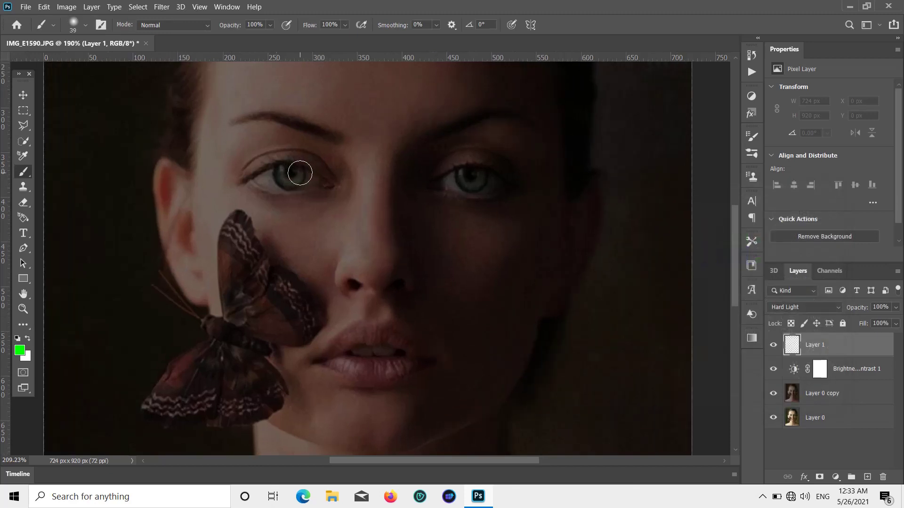
pyautogui.scroll(5, 297, 174)
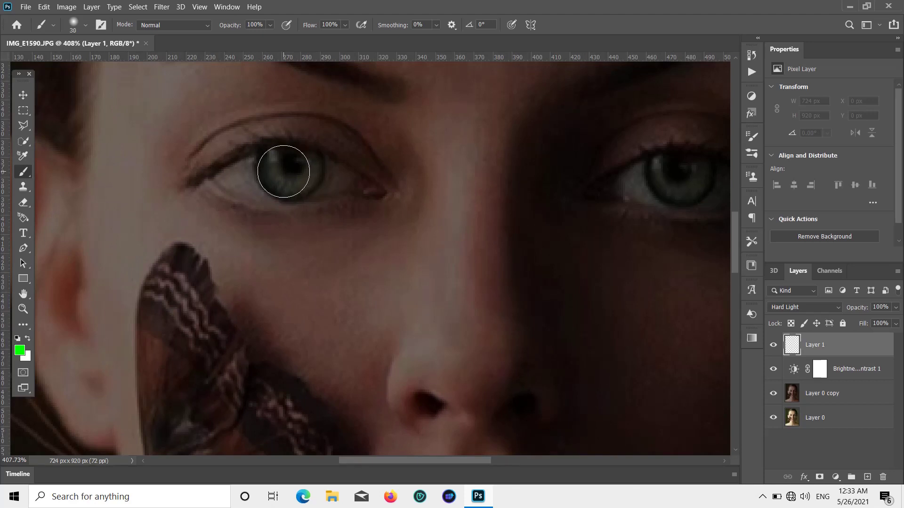
pyautogui.press('[')
pyautogui.press('[')
pyautogui.press('[')
pyautogui.click(277, 166)
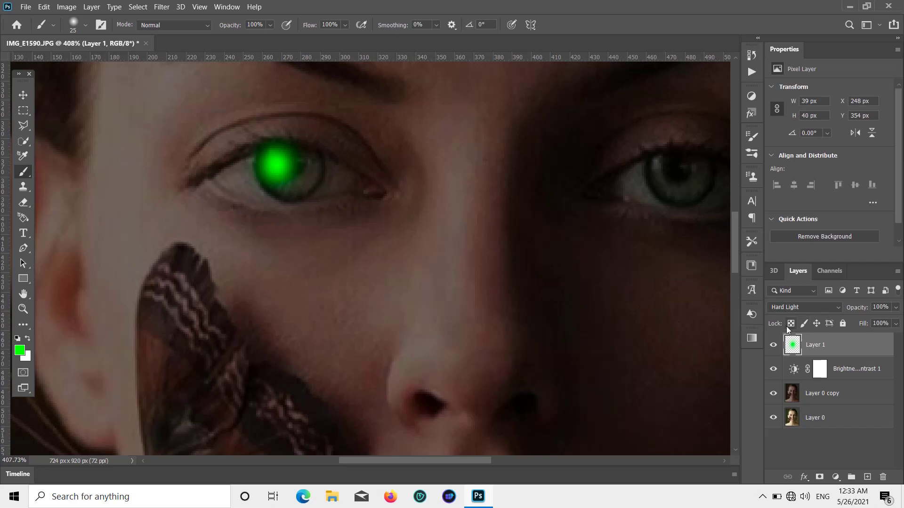
pyautogui.hotkey('ctrl', 'z')
# Change the empty painting layer's blend mode to Soft Light and lower its opacity to 68%.
pyautogui.click(803, 308)
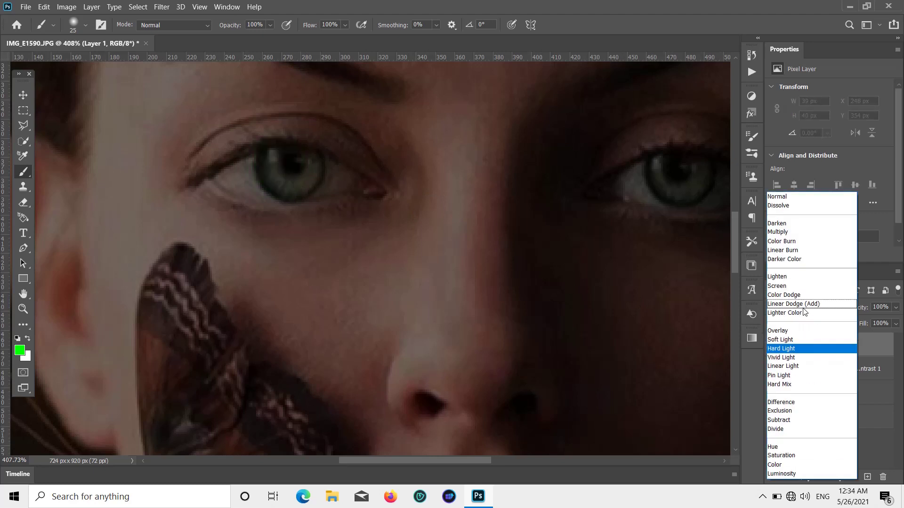
pyautogui.click(795, 341)
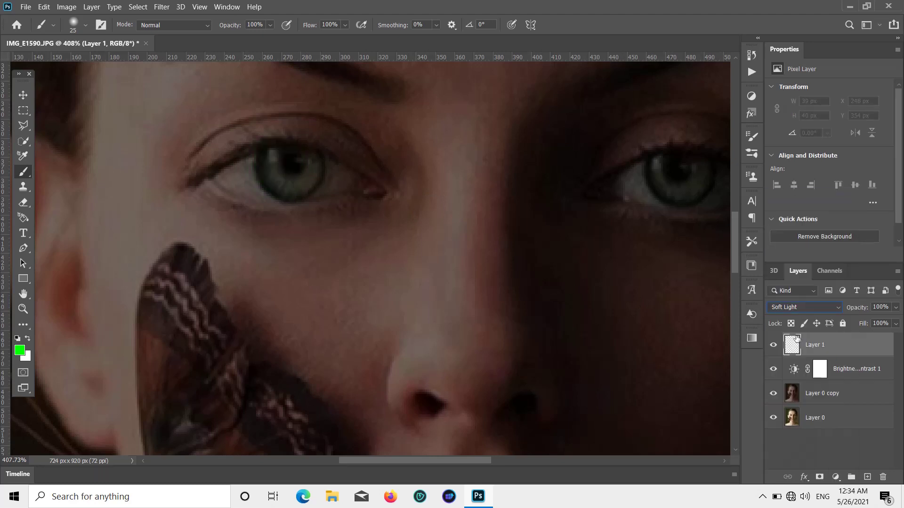
pyautogui.click(894, 308)
# Paint the irises of both eyes green on the Soft Light layer, undoing the excess stroke on the first eye.
pyautogui.moveTo(280, 195)
pyautogui.mouseDown()
pyautogui.moveTo(279, 169)
pyautogui.moveTo(306, 168)
pyautogui.moveTo(287, 185)
pyautogui.moveTo(283, 178)
pyautogui.moveTo(298, 175)
pyautogui.moveTo(278, 177)
pyautogui.moveTo(273, 165)
pyautogui.moveTo(299, 177)
pyautogui.moveTo(309, 166)
pyautogui.moveTo(287, 180)
pyautogui.mouseUp()
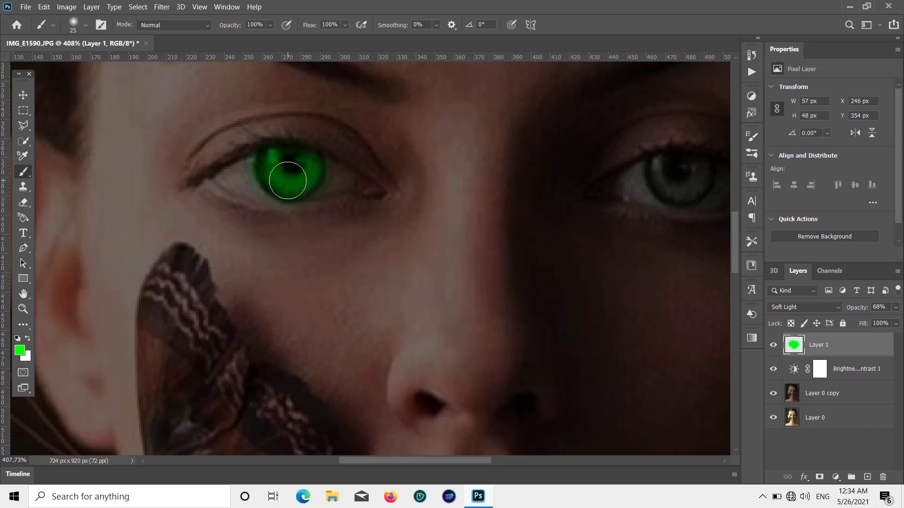
pyautogui.hotkey('ctrl', 'z')
pyautogui.moveTo(437, 222); pyautogui.dragTo(237, 257)
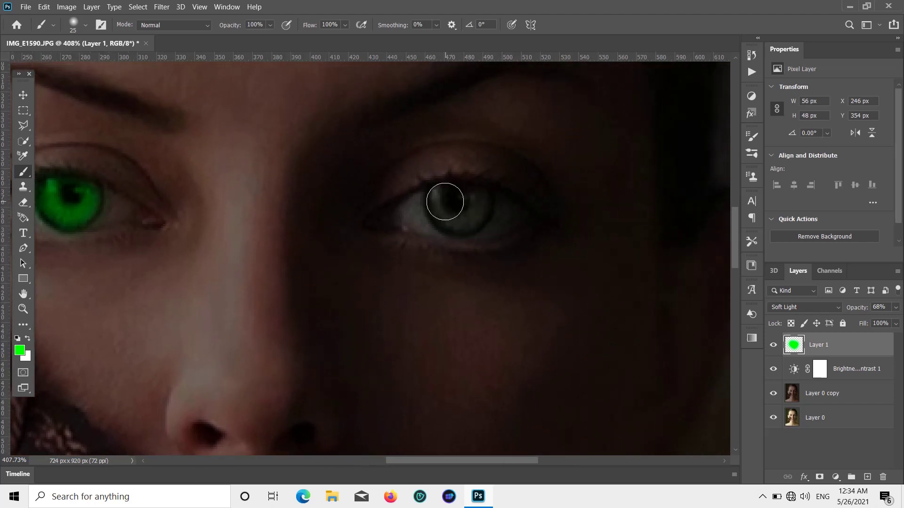
pyautogui.click(445, 201)
pyautogui.moveTo(446, 200)
pyautogui.mouseDown()
pyautogui.moveTo(472, 204)
pyautogui.moveTo(466, 209)
pyautogui.mouseUp()
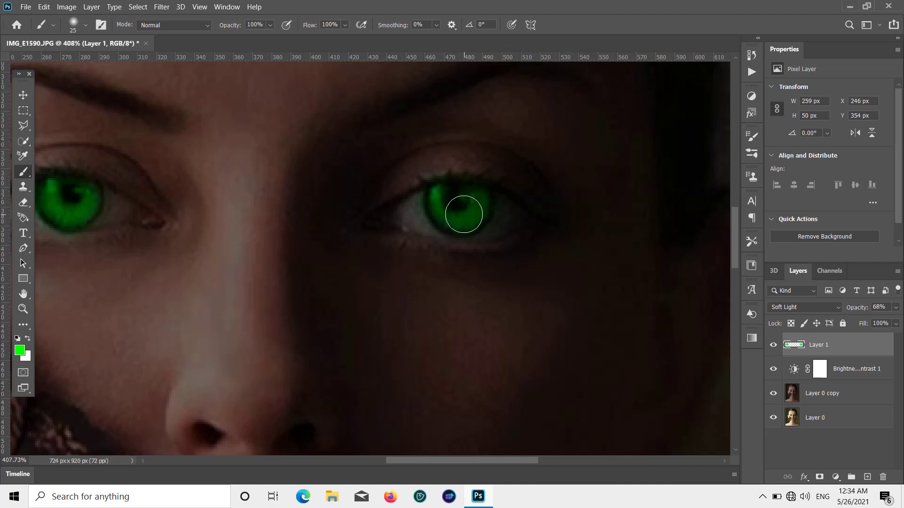
# Finish painting the green over the iris on the shaded side of the face.
pyautogui.moveTo(454, 214)
pyautogui.mouseDown()
pyautogui.moveTo(448, 204)
pyautogui.moveTo(486, 222)
pyautogui.mouseUp()
pyautogui.scroll(-10, 439, 242)
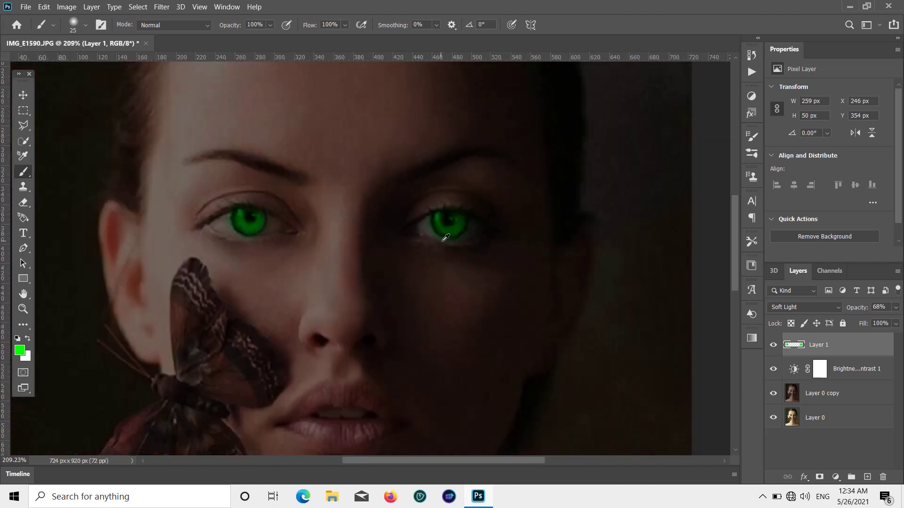
pyautogui.scroll(-2, 444, 238)
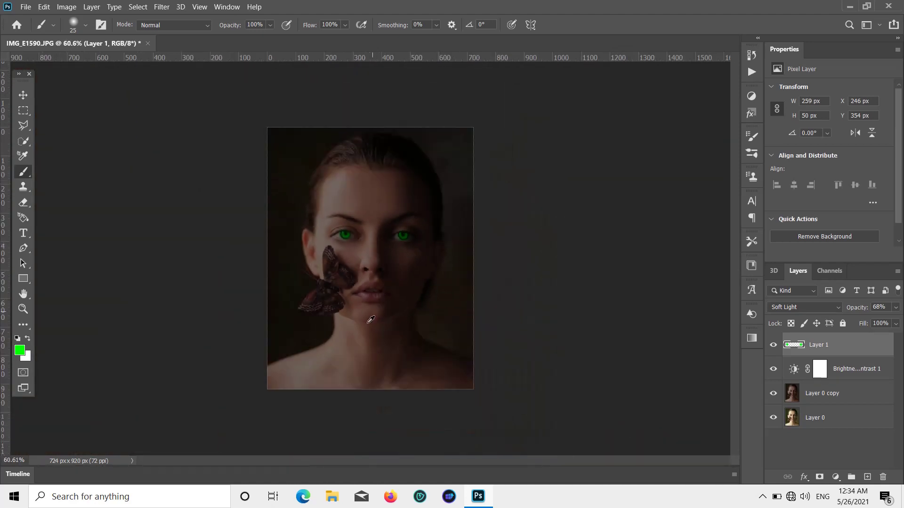
# Add a new layer above the green eye layer and set its blend mode to Soft Light.
pyautogui.scroll(2, 370, 320)
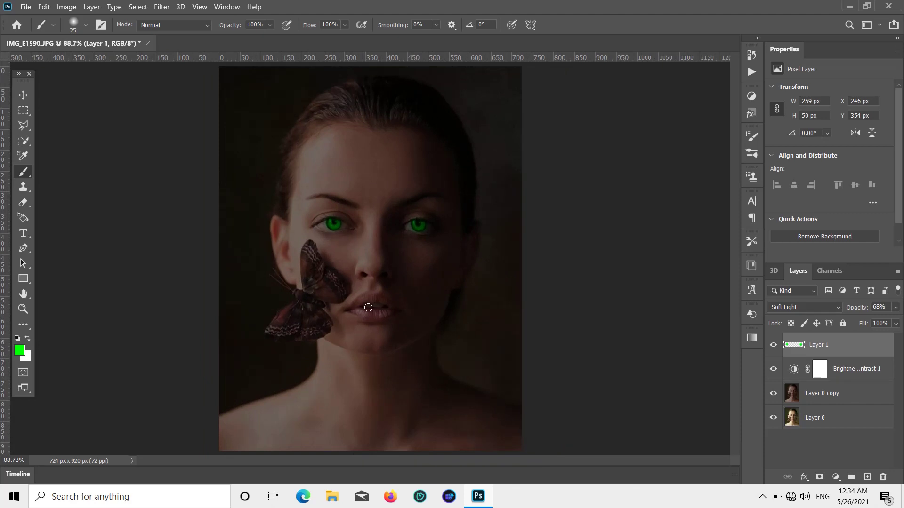
pyautogui.scroll(5, 372, 300)
pyautogui.scroll(-4, 376, 293)
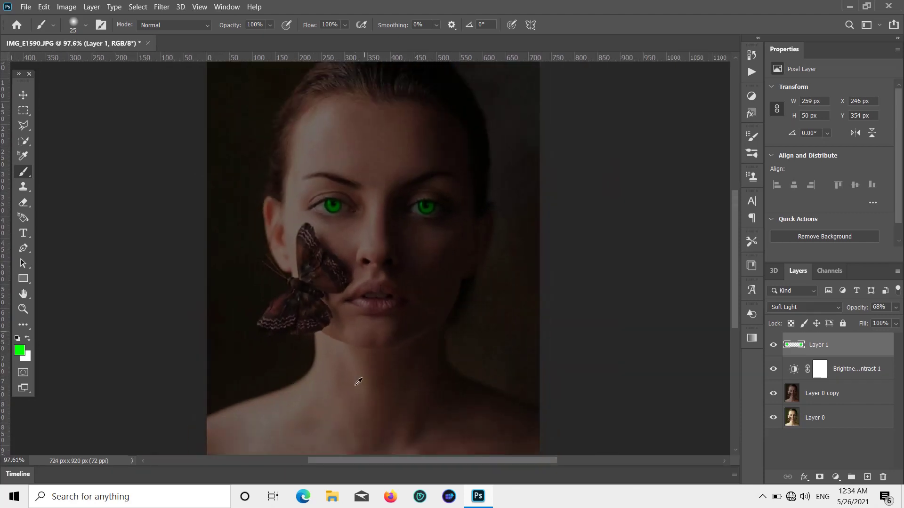
pyautogui.scroll(2, 357, 377)
pyautogui.scroll(-1, 393, 309)
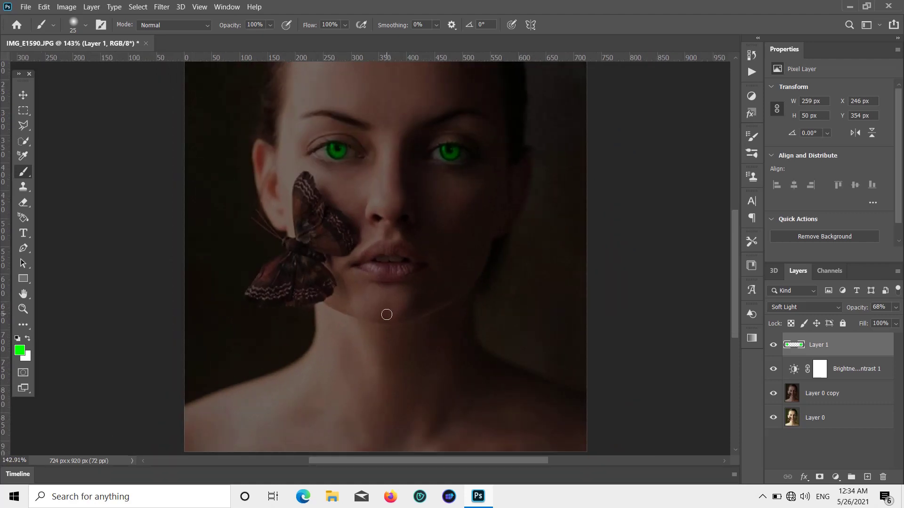
pyautogui.scroll(1, 386, 314)
pyautogui.scroll(2, 247, 261)
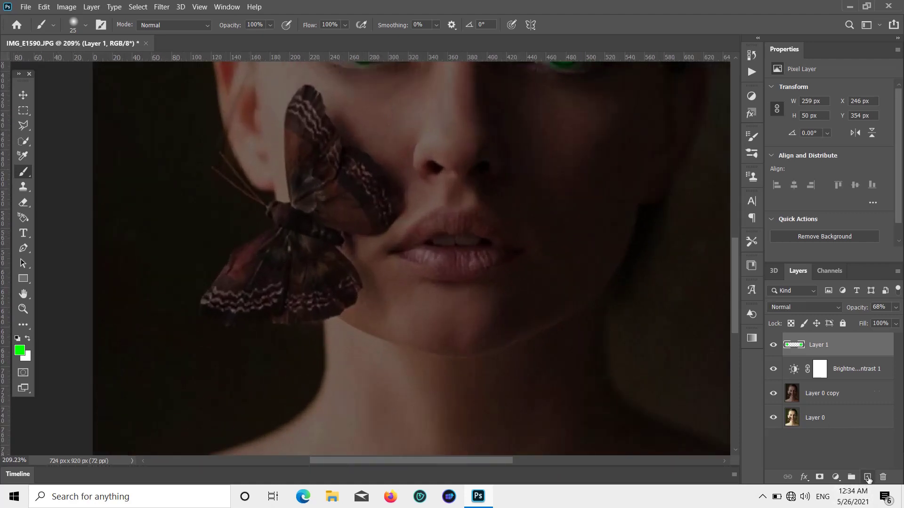
pyautogui.click(867, 476)
pyautogui.click(829, 306)
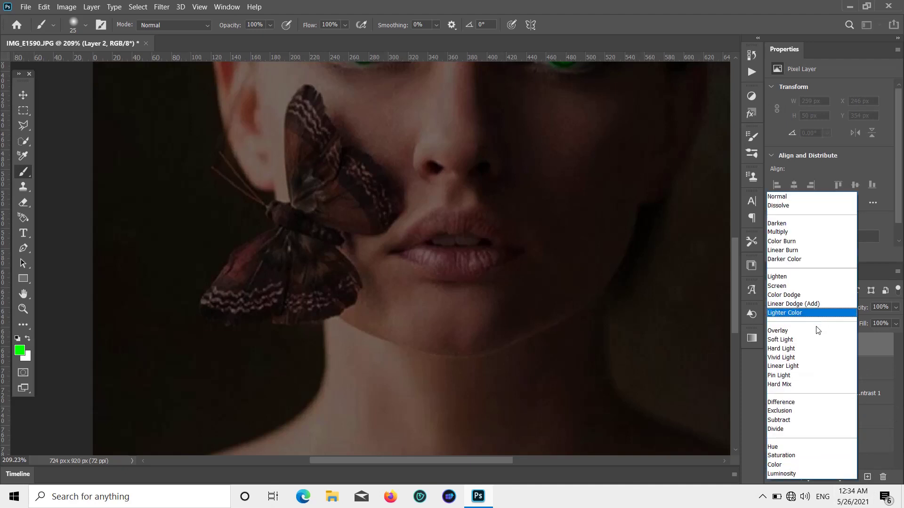
pyautogui.click(814, 340)
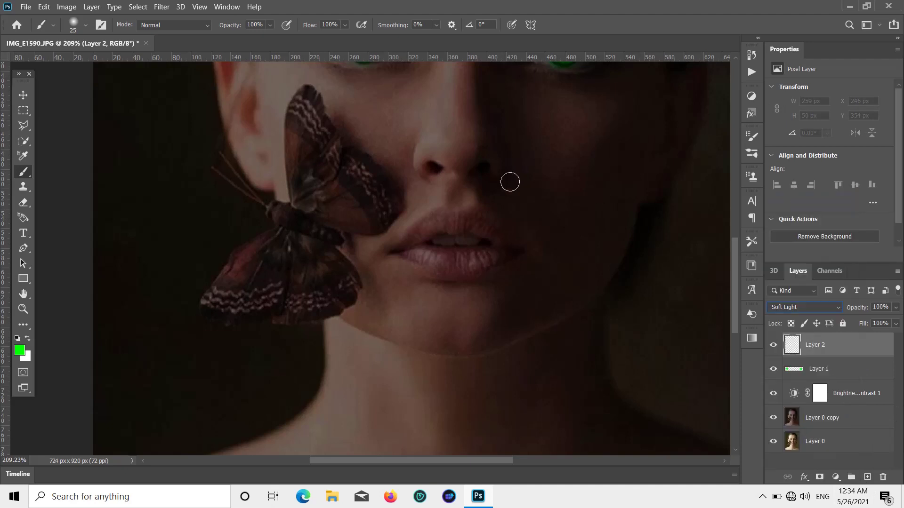
# Set the foreground color to bright yellow, eaff00.
pyautogui.click(20, 350)
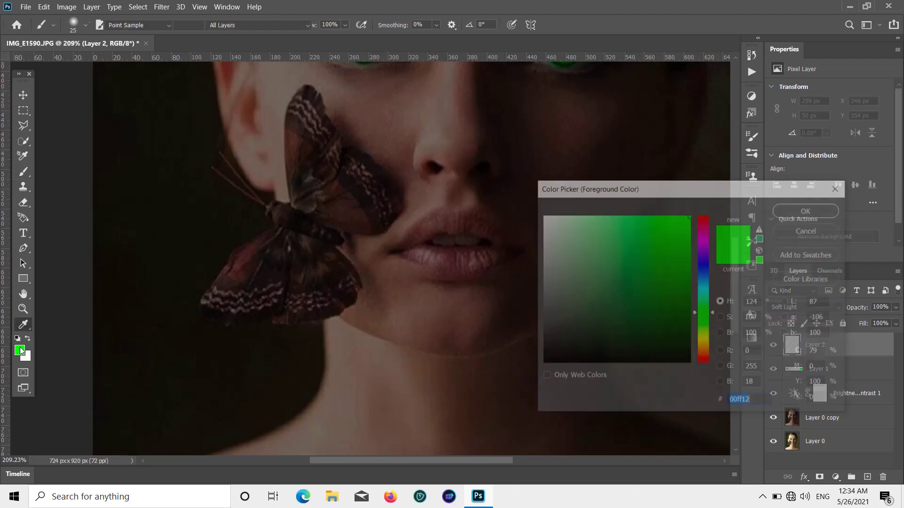
pyautogui.click(702, 337)
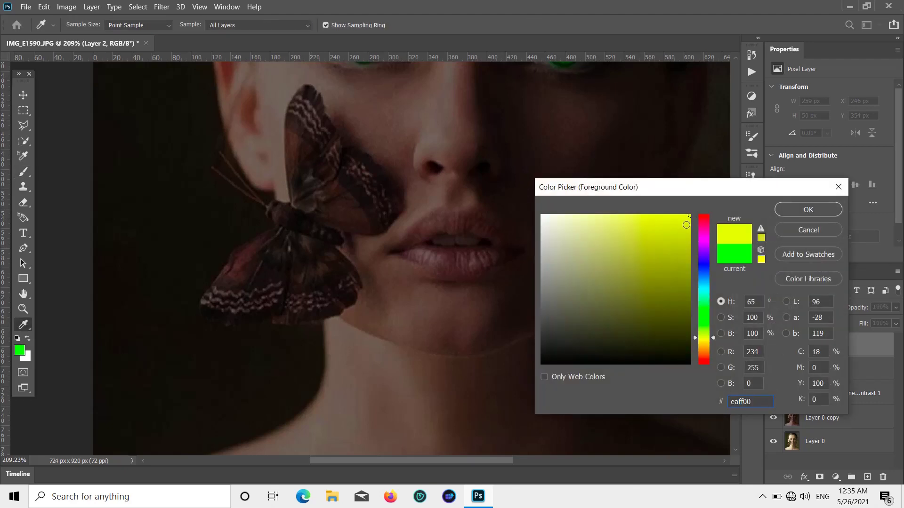
pyautogui.click(823, 210)
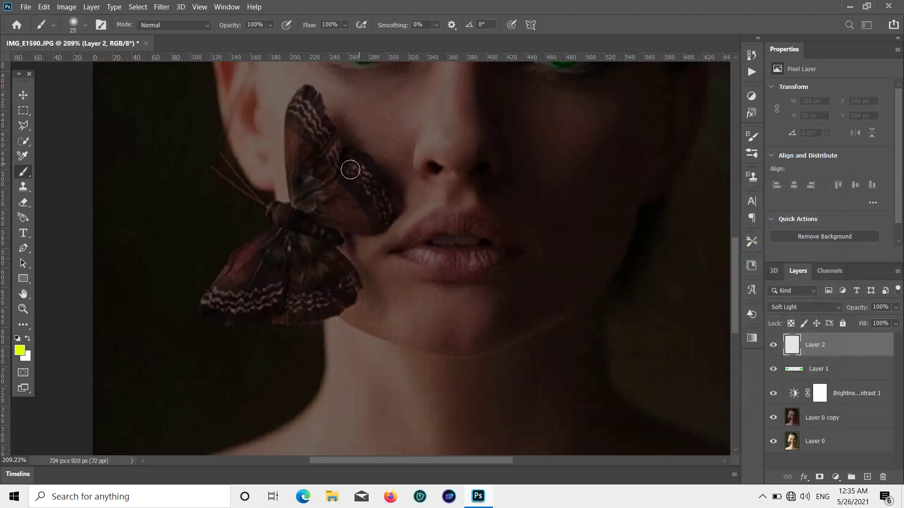
# Lower the empty Soft Light layer's opacity to 77%.
pyautogui.scroll(2, 328, 179)
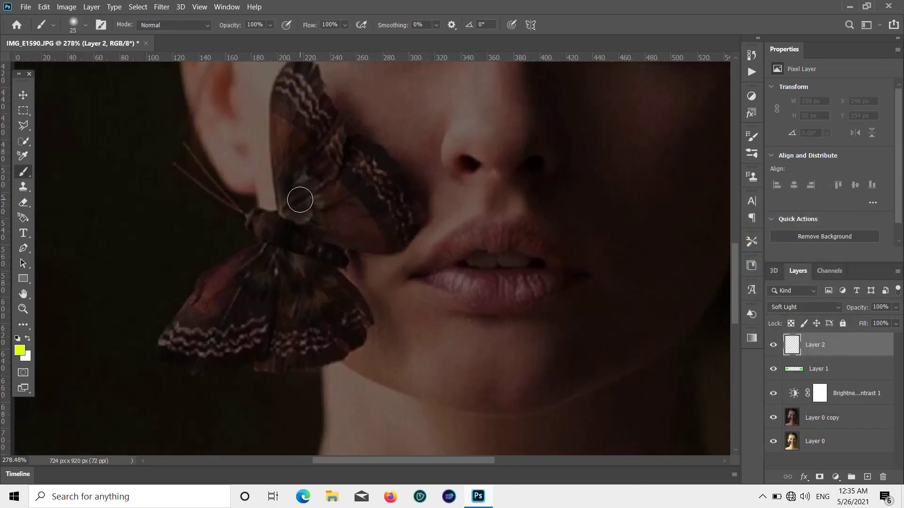
pyautogui.click(896, 309)
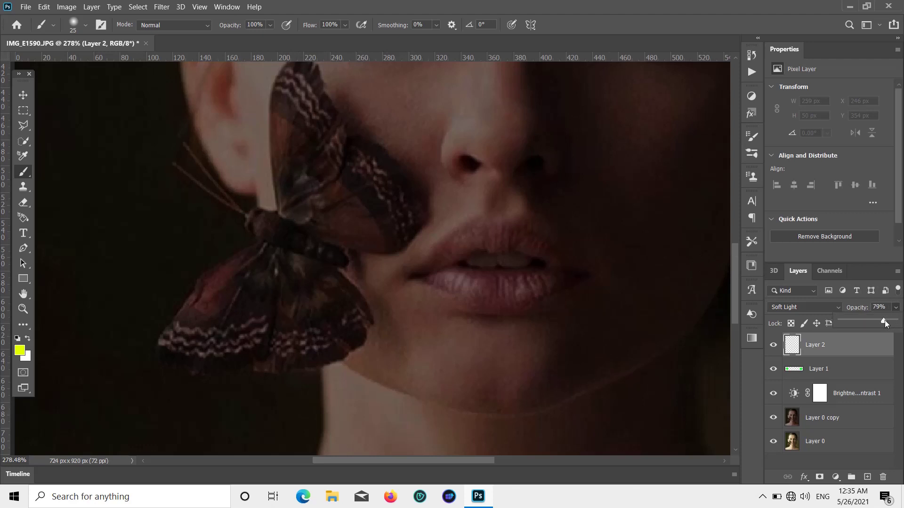
pyautogui.moveTo(884, 321); pyautogui.dragTo(883, 321)
# Paint yellow over the inner areas of the moth's upper and lower wings, inside the patterned edges.
pyautogui.click(308, 198)
pyautogui.click(307, 197)
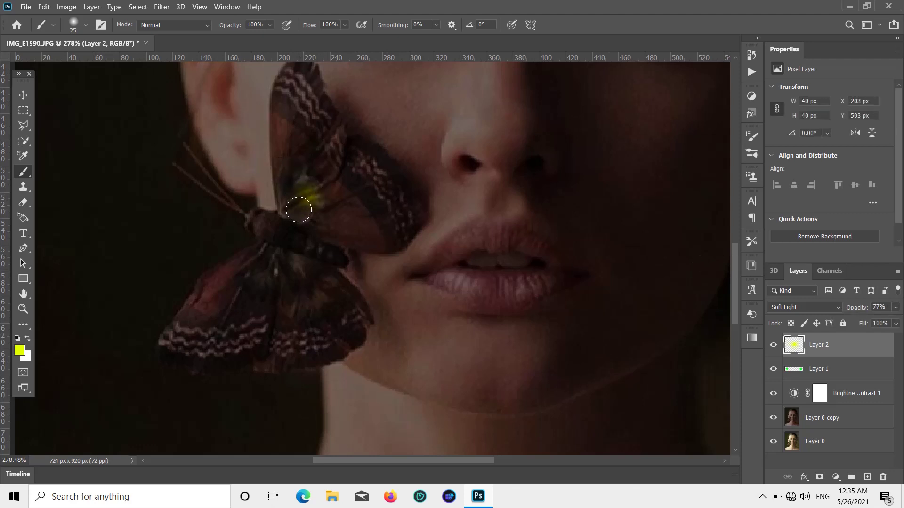
pyautogui.moveTo(298, 210)
pyautogui.mouseDown()
pyautogui.moveTo(297, 132)
pyautogui.moveTo(292, 231)
pyautogui.moveTo(238, 305)
pyautogui.moveTo(276, 281)
pyautogui.moveTo(279, 261)
pyautogui.moveTo(291, 261)
pyautogui.moveTo(229, 309)
pyautogui.moveTo(256, 273)
pyautogui.moveTo(217, 311)
pyautogui.moveTo(260, 263)
pyautogui.moveTo(222, 285)
pyautogui.moveTo(185, 332)
pyautogui.moveTo(266, 289)
pyautogui.moveTo(273, 243)
pyautogui.moveTo(296, 191)
pyautogui.moveTo(288, 137)
pyautogui.moveTo(294, 91)
pyautogui.moveTo(283, 122)
pyautogui.moveTo(298, 234)
pyautogui.moveTo(307, 172)
pyautogui.moveTo(304, 218)
pyautogui.moveTo(310, 206)
pyautogui.moveTo(325, 221)
pyautogui.moveTo(347, 220)
pyautogui.moveTo(317, 222)
pyautogui.moveTo(276, 252)
pyautogui.moveTo(317, 301)
pyautogui.moveTo(305, 262)
pyautogui.moveTo(320, 276)
pyautogui.mouseUp()
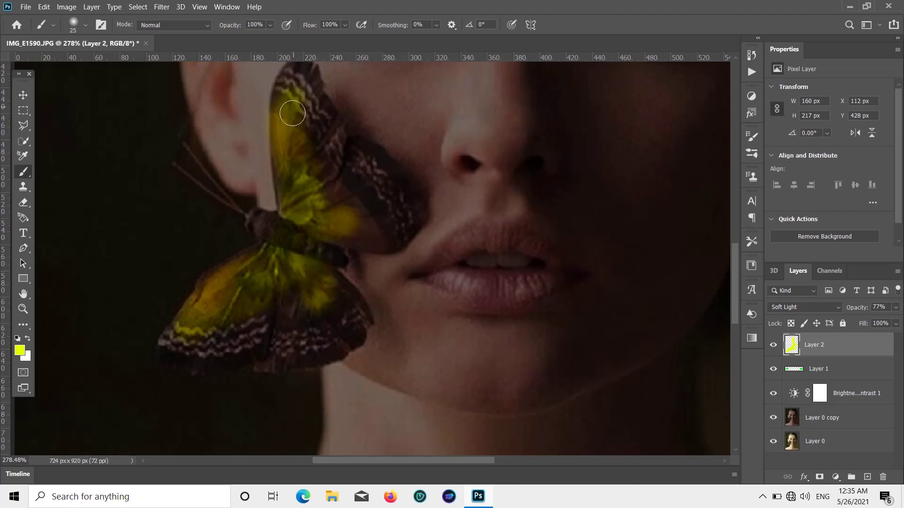
pyautogui.moveTo(292, 113)
pyautogui.mouseDown()
pyautogui.moveTo(289, 91)
pyautogui.moveTo(292, 129)
pyautogui.mouseUp()
pyautogui.scroll(-3, 306, 135)
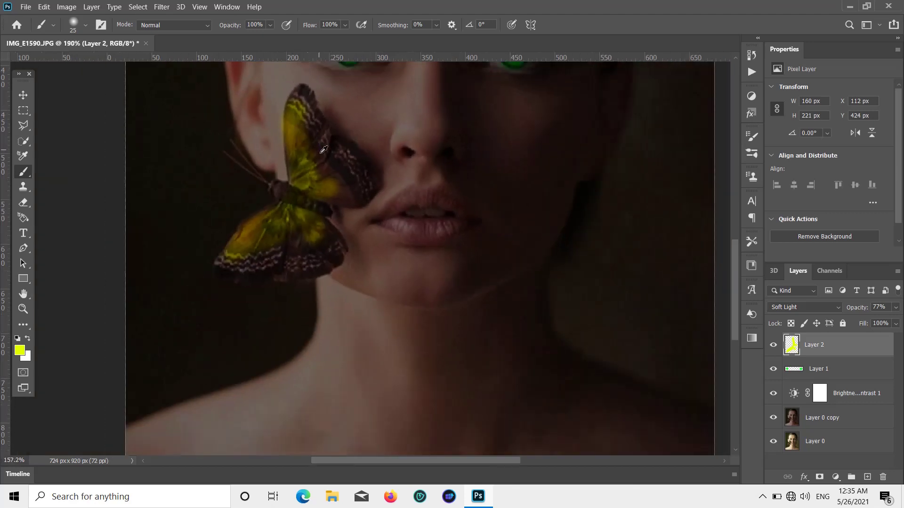
pyautogui.scroll(-5, 324, 149)
# Fill in the remaining gaps in the yellow on the moth's upper wing and lower wing.
pyautogui.scroll(2, 369, 274)
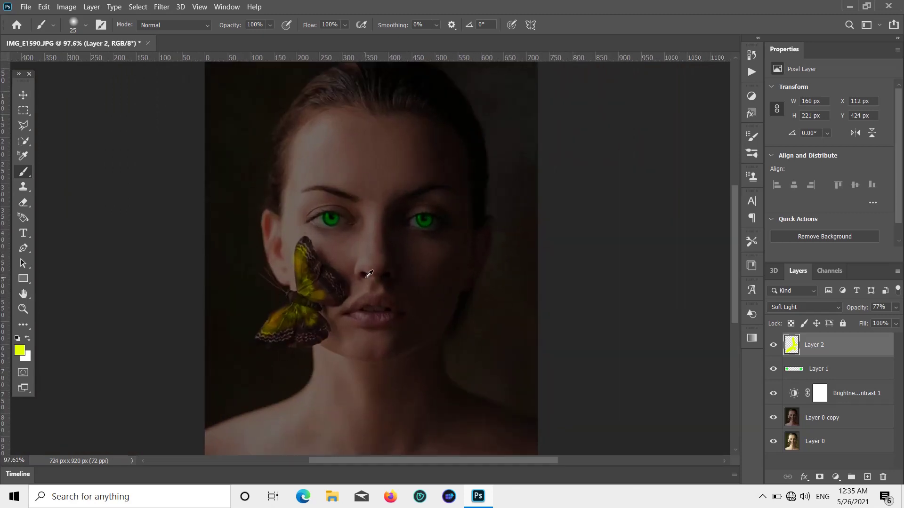
pyautogui.scroll(3, 365, 268)
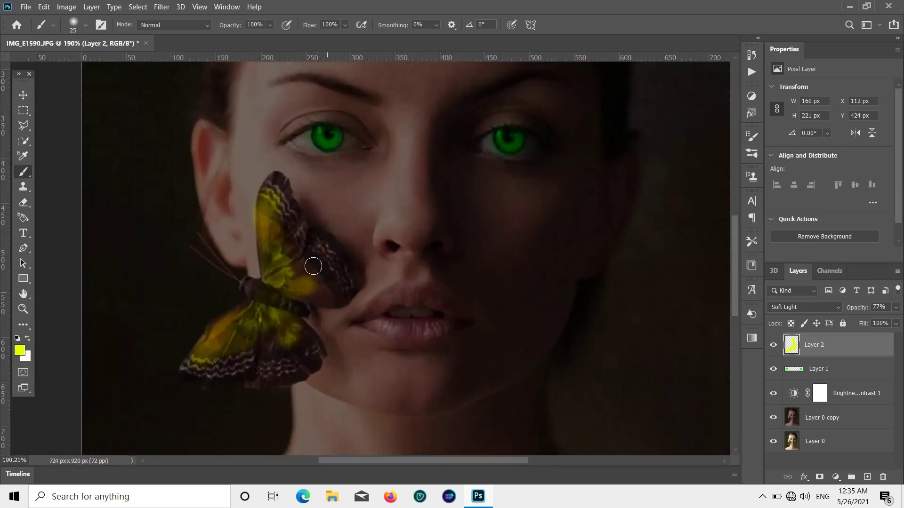
pyautogui.moveTo(288, 258)
pyautogui.mouseDown()
pyautogui.moveTo(294, 245)
pyautogui.moveTo(288, 262)
pyautogui.mouseUp()
pyautogui.moveTo(287, 317)
pyautogui.mouseDown()
pyautogui.moveTo(289, 337)
pyautogui.moveTo(273, 327)
pyautogui.moveTo(255, 343)
pyautogui.mouseUp()
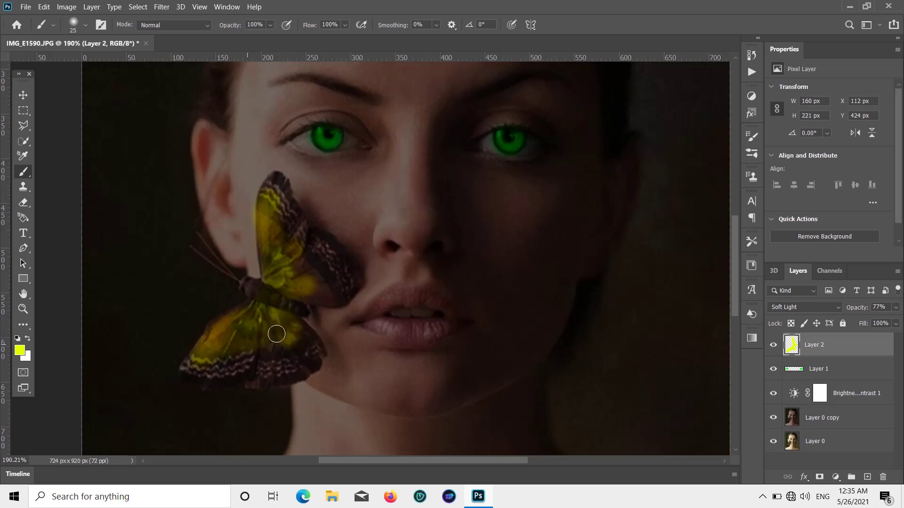
pyautogui.scroll(-5, 389, 258)
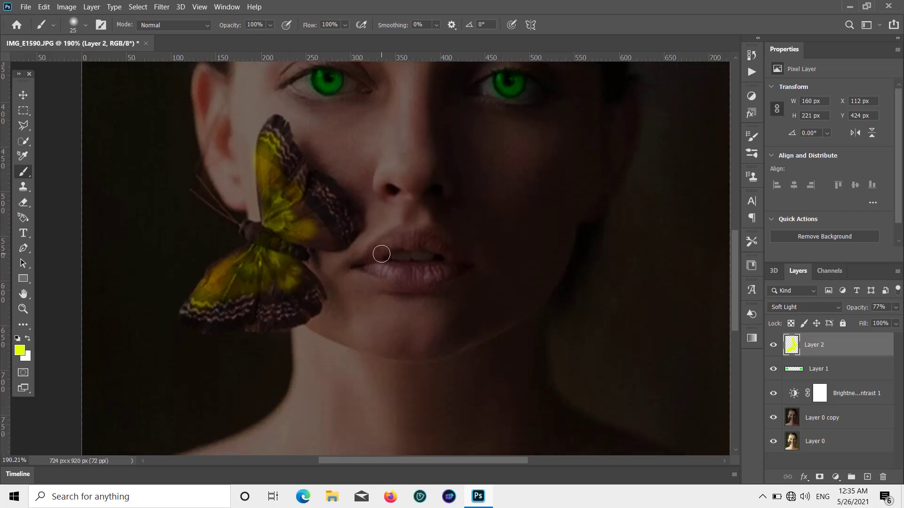
# Set the foreground color to orange, ff9c00, then try a stroke on the moth's lower wing edge and undo it.
pyautogui.click(19, 350)
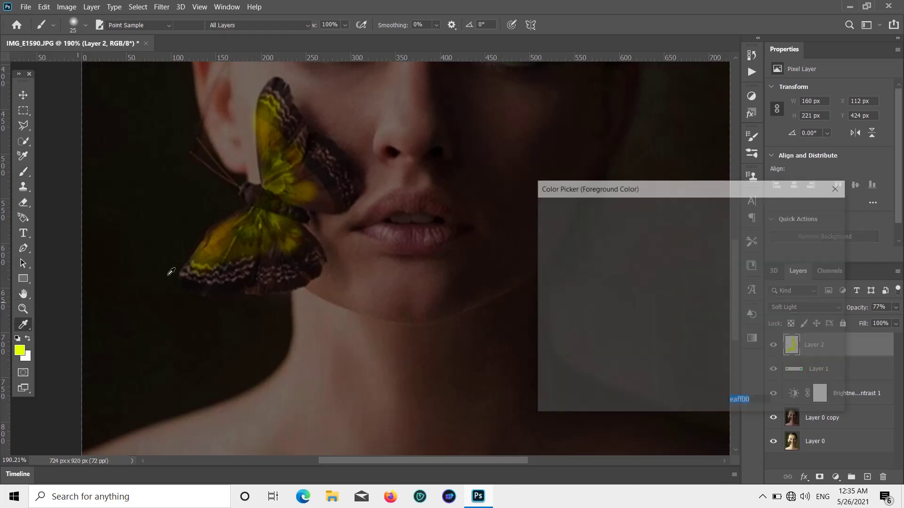
pyautogui.moveTo(706, 348); pyautogui.dragTo(705, 351)
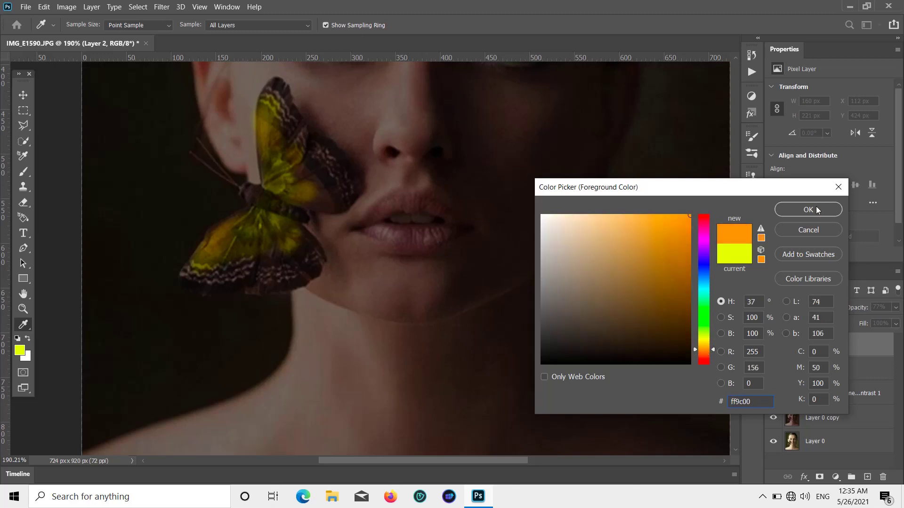
pyautogui.click(817, 209)
pyautogui.press('b')
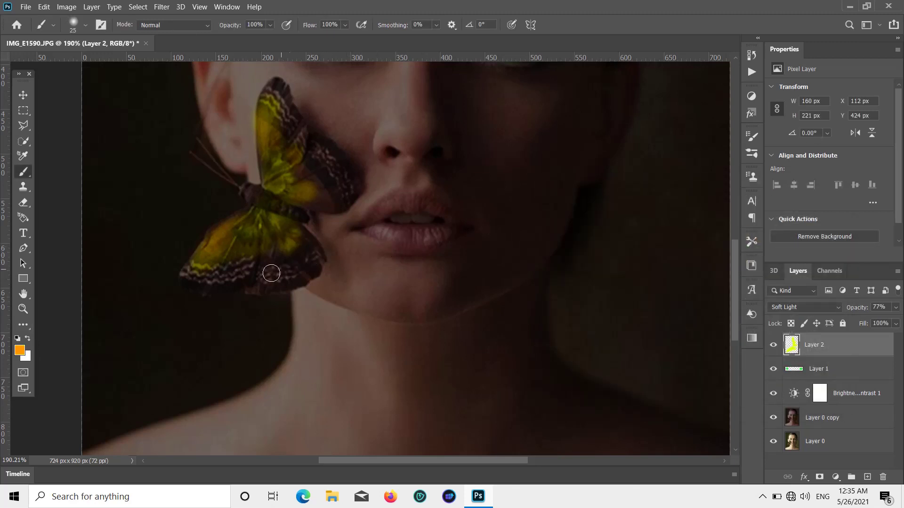
pyautogui.moveTo(271, 273)
pyautogui.mouseDown()
pyautogui.moveTo(241, 273)
pyautogui.moveTo(285, 266)
pyautogui.mouseUp()
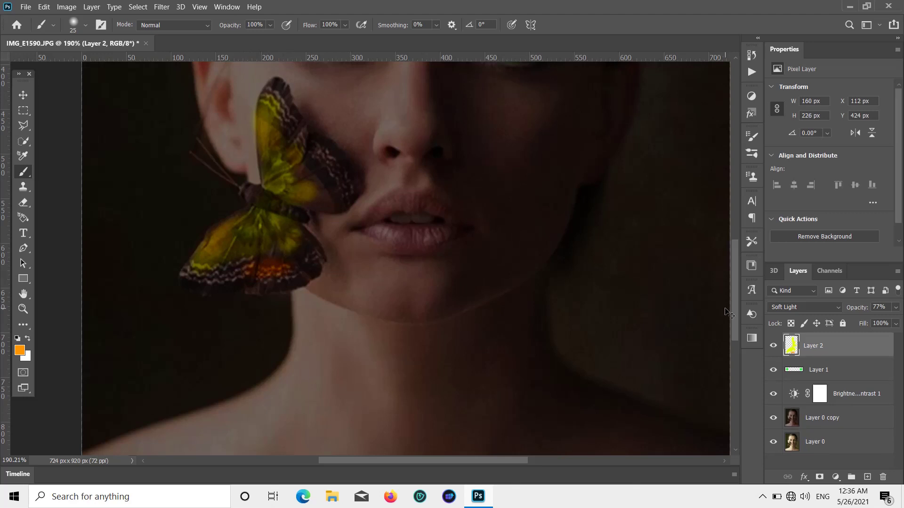
pyautogui.hotkey('ctrl', 'z')
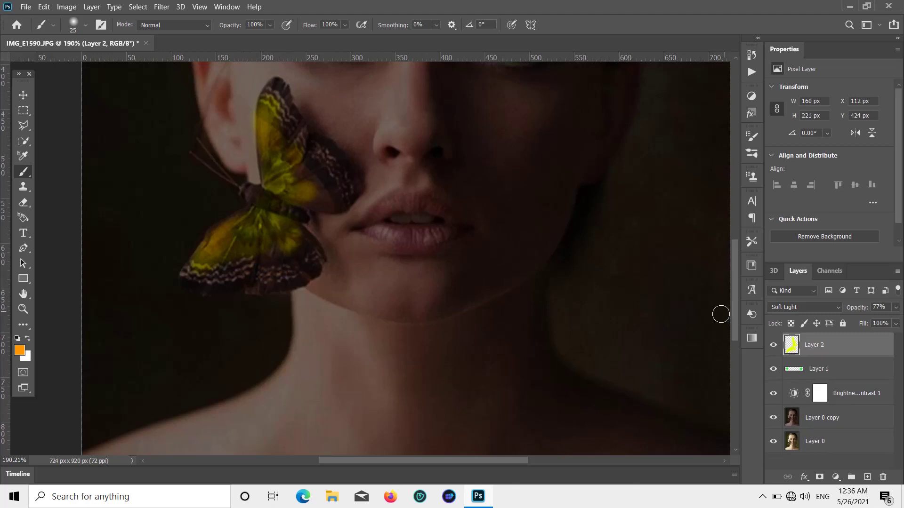
# Add a new layer above the yellow one with Soft Light blending and 26% opacity.
pyautogui.click(867, 477)
pyautogui.click(840, 308)
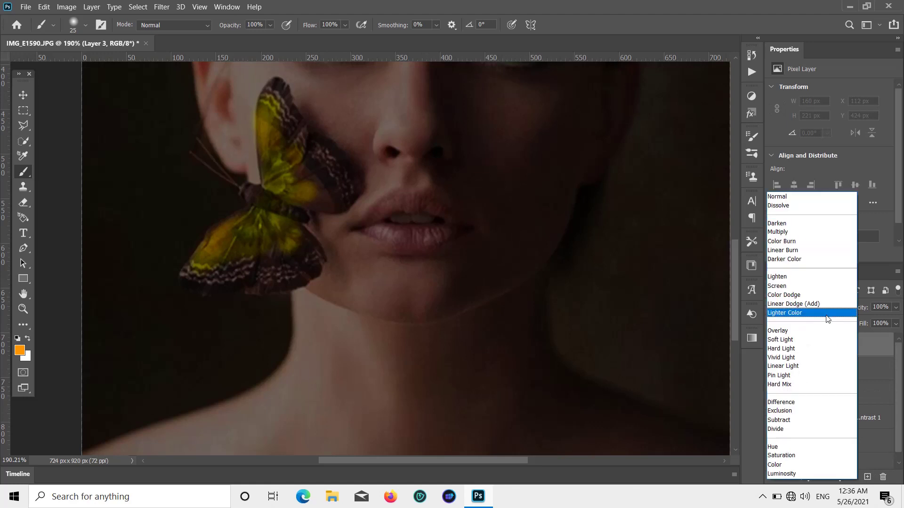
pyautogui.click(798, 344)
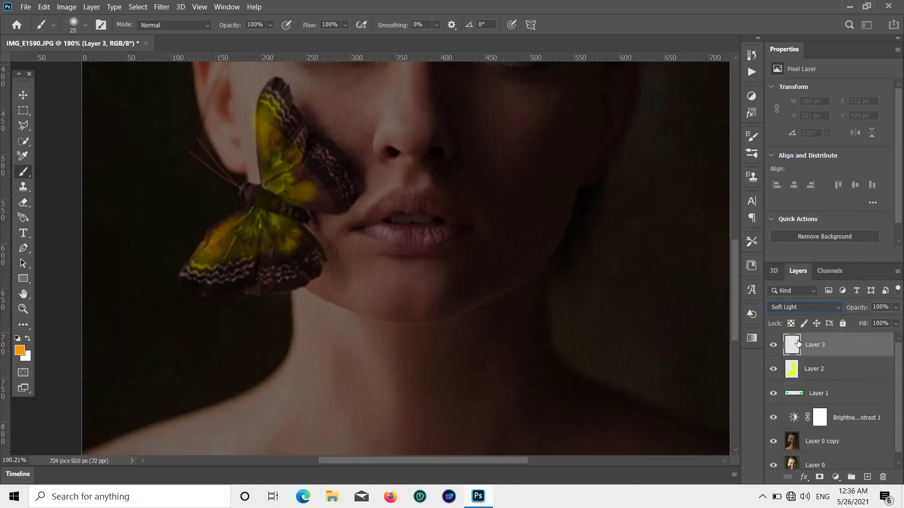
pyautogui.click(895, 309)
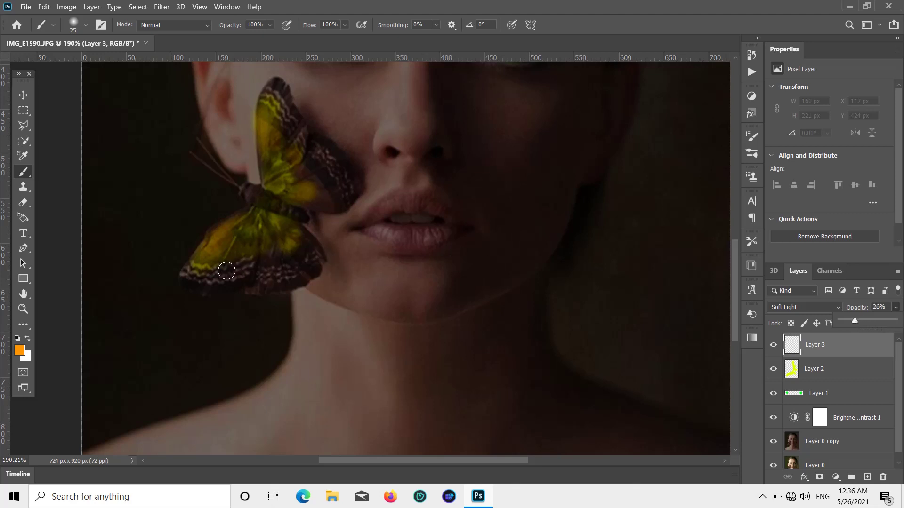
# Paint orange over the dark patterned outer edges of the moth's upper and lower wings.
pyautogui.moveTo(220, 281)
pyautogui.mouseDown()
pyautogui.moveTo(287, 254)
pyautogui.moveTo(300, 267)
pyautogui.mouseUp()
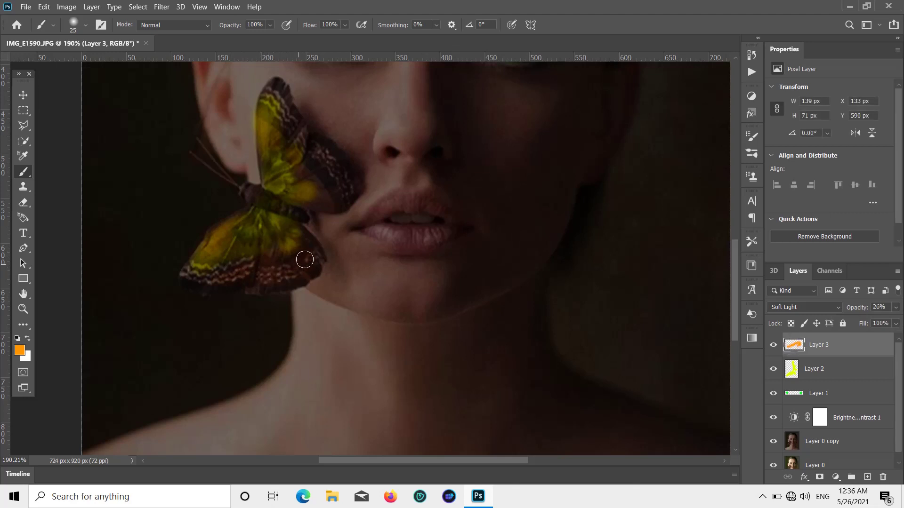
pyautogui.moveTo(244, 266); pyautogui.dragTo(187, 274)
pyautogui.moveTo(278, 97)
pyautogui.mouseDown()
pyautogui.moveTo(339, 191)
pyautogui.moveTo(335, 179)
pyautogui.moveTo(347, 178)
pyautogui.moveTo(337, 193)
pyautogui.moveTo(308, 163)
pyautogui.moveTo(341, 175)
pyautogui.moveTo(344, 188)
pyautogui.moveTo(329, 201)
pyautogui.moveTo(314, 257)
pyautogui.moveTo(275, 273)
pyautogui.mouseUp()
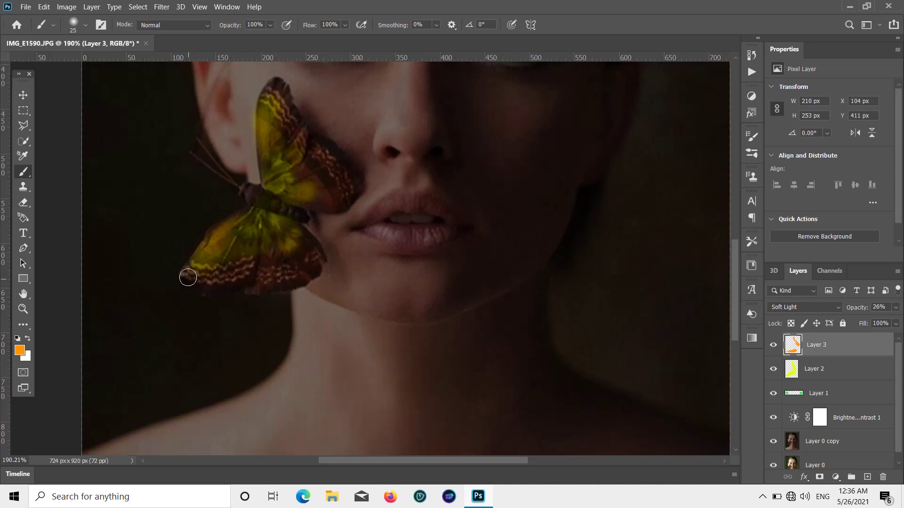
pyautogui.moveTo(188, 277)
pyautogui.mouseDown()
pyautogui.moveTo(346, 181)
pyautogui.moveTo(280, 95)
pyautogui.mouseUp()
pyautogui.scroll(-2, 303, 168)
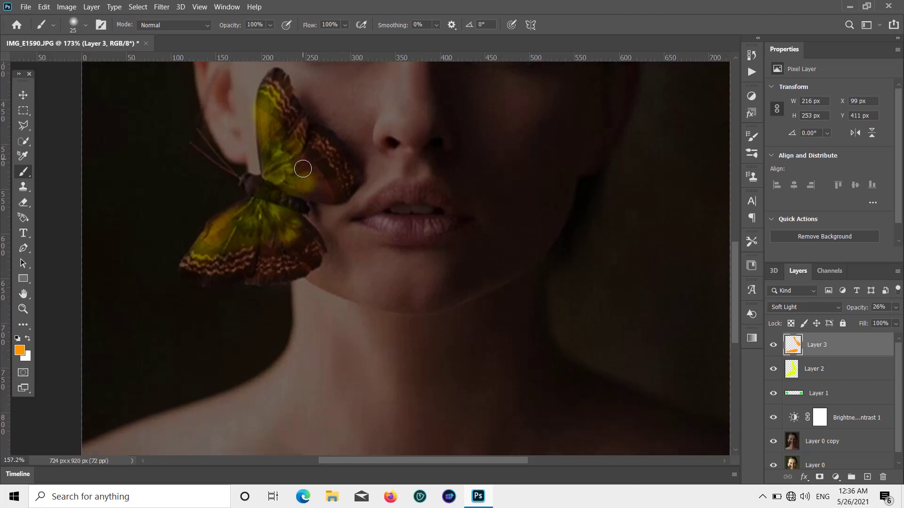
# Add a new layer above the orange one with Soft Light blending and 57% opacity.
pyautogui.scroll(-3, 302, 168)
pyautogui.scroll(2, 339, 323)
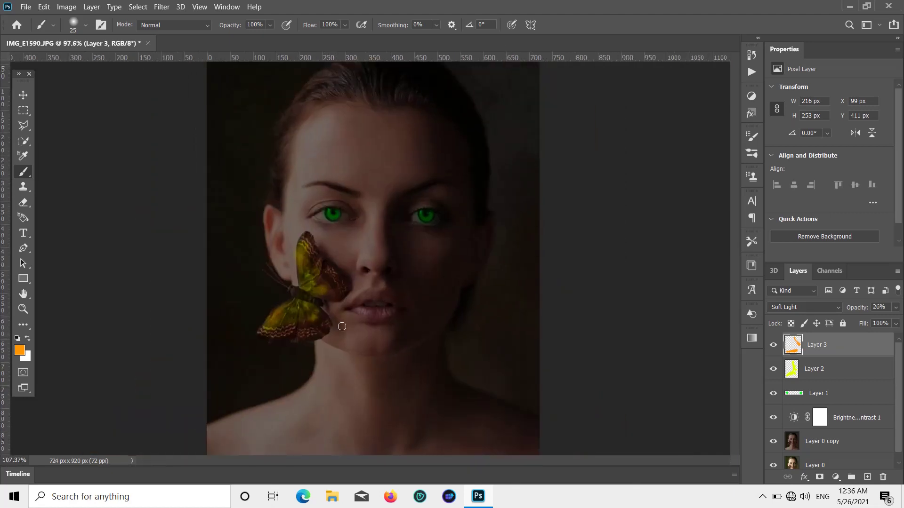
pyautogui.scroll(-3, 340, 326)
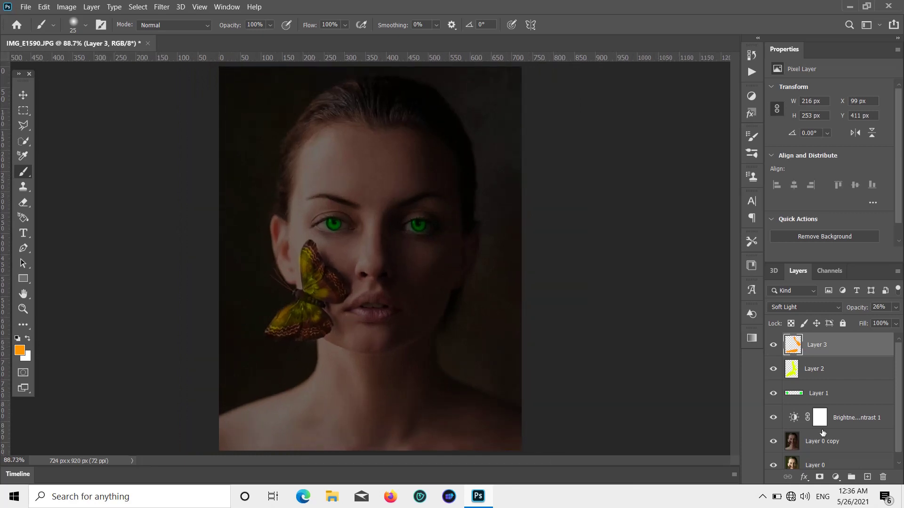
pyautogui.click(867, 476)
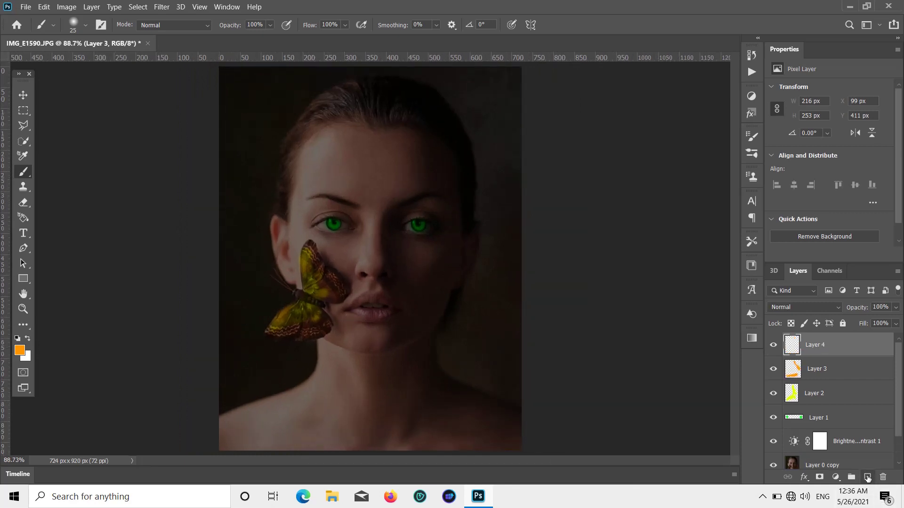
pyautogui.click(838, 308)
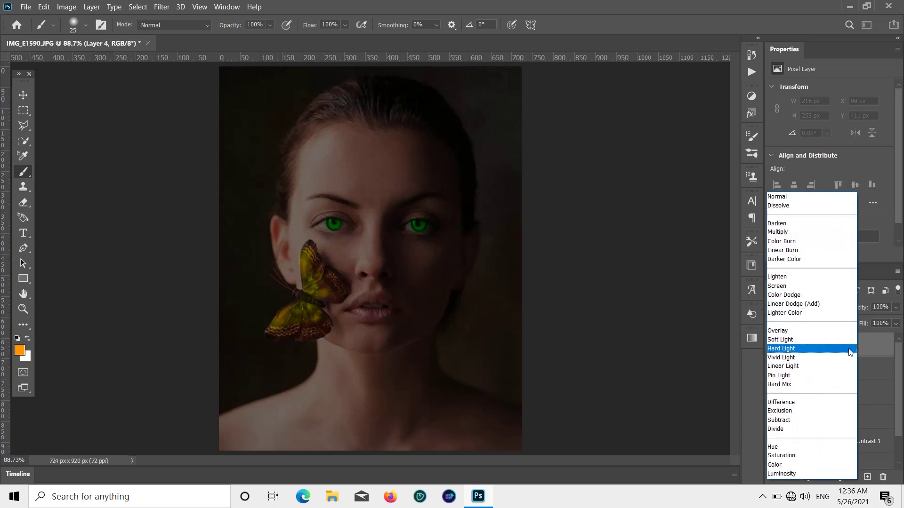
pyautogui.click(846, 340)
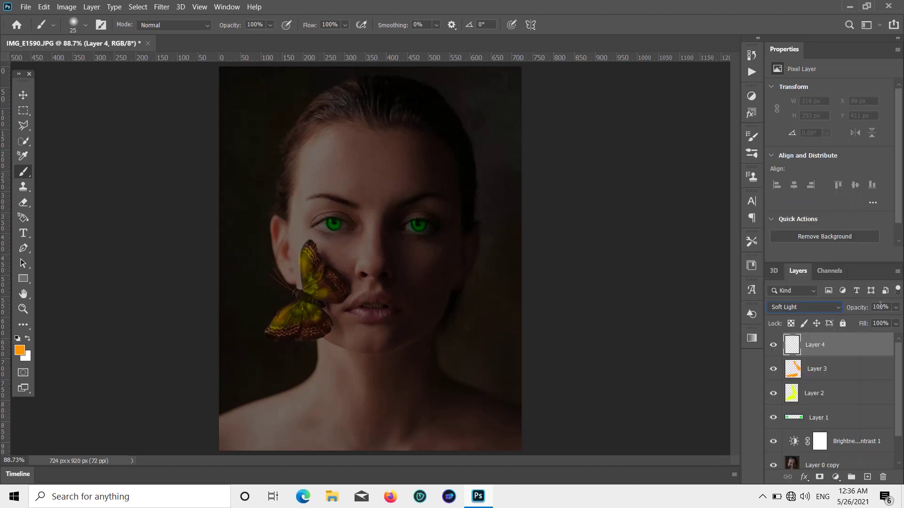
pyautogui.click(896, 308)
pyautogui.scroll(-2, 189, 262)
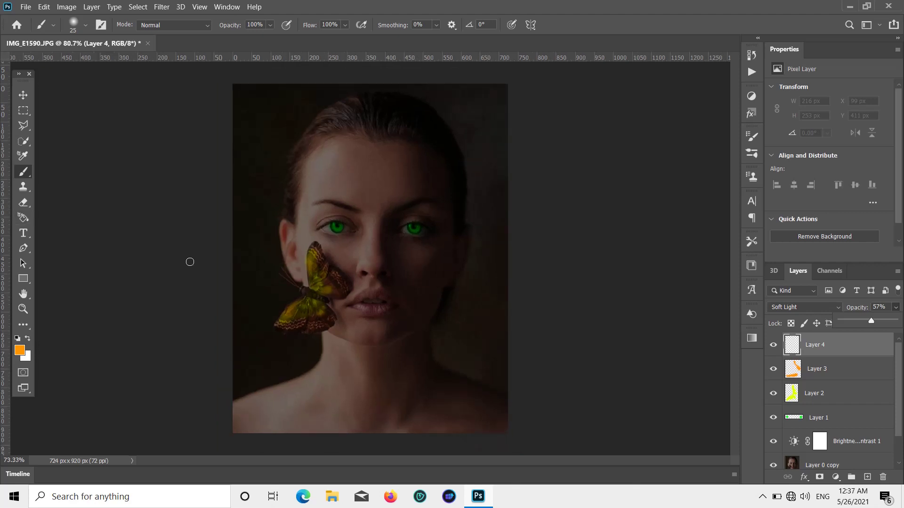
pyautogui.scroll(1, 192, 259)
# Set the foreground color to pure red, ff0000, and return to the Brush tool.
pyautogui.click(20, 350)
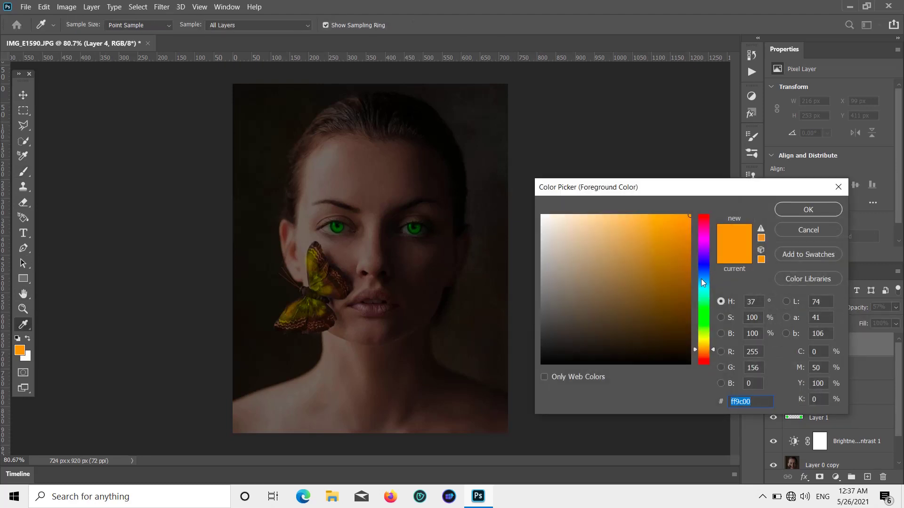
pyautogui.moveTo(704, 258); pyautogui.dragTo(707, 212)
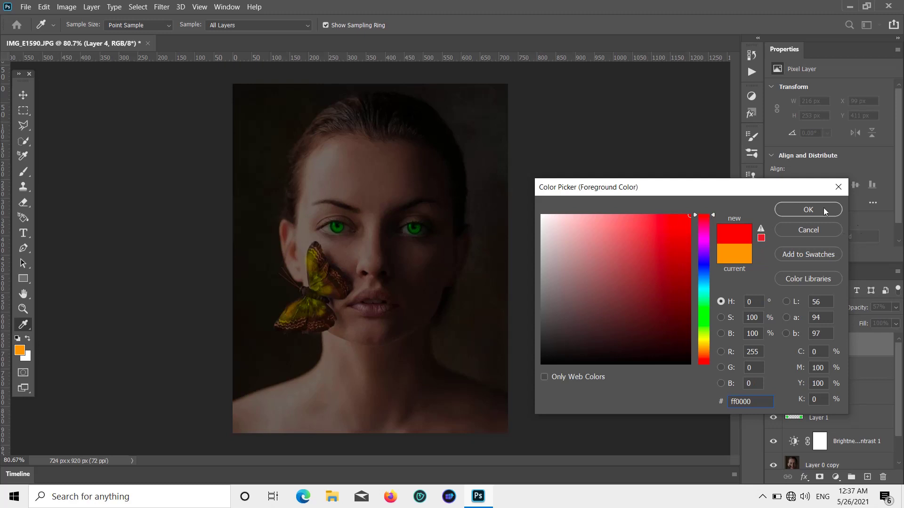
pyautogui.click(822, 208)
pyautogui.press('b')
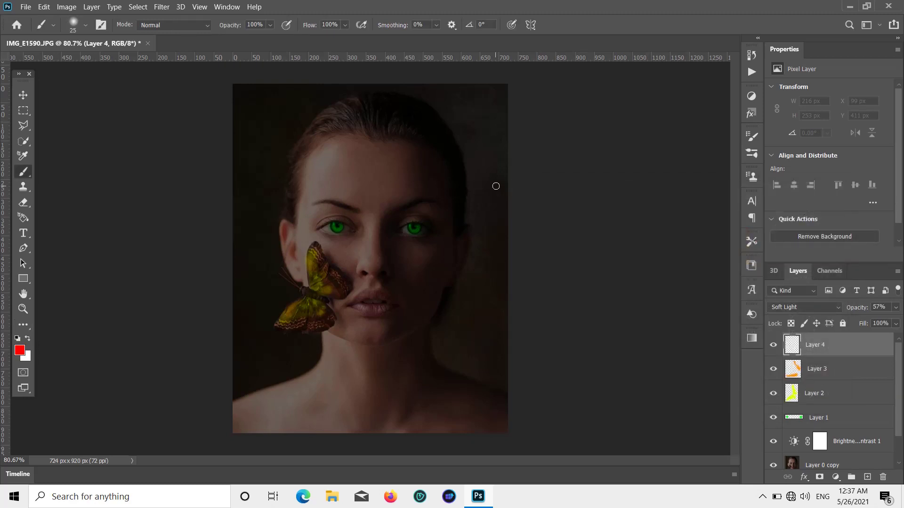
# Enlarge the brush to 900 px and paint red down the right side of the portrait.
pyautogui.press(']')
pyautogui.press(']')
pyautogui.press(']')
pyautogui.press(']')
pyautogui.press(']')
pyautogui.press(']')
pyautogui.press(']')
pyautogui.press(']')
pyautogui.press(']')
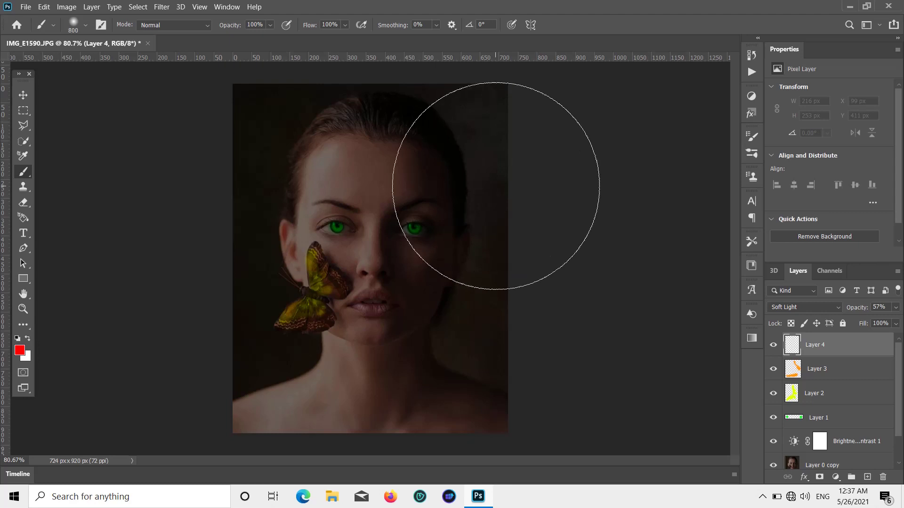
pyautogui.press(']')
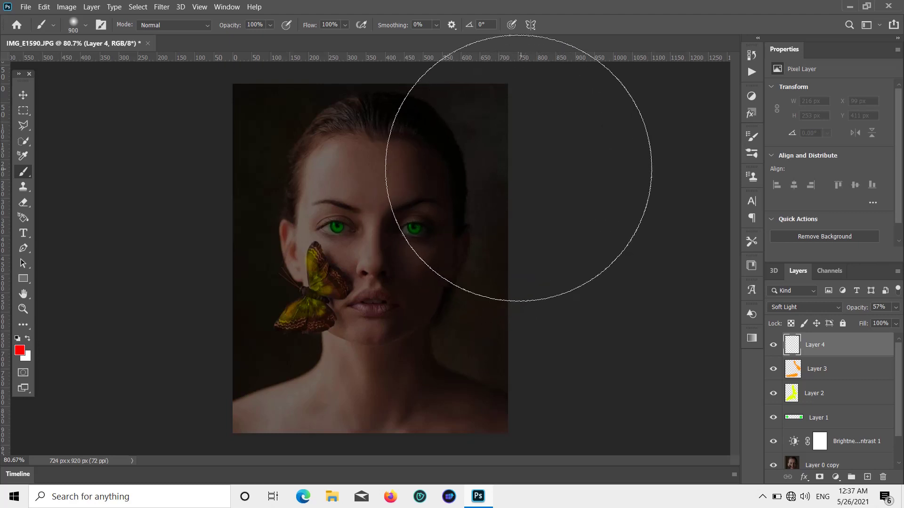
pyautogui.moveTo(502, 150)
pyautogui.mouseDown()
pyautogui.moveTo(490, 212)
pyautogui.moveTo(491, 284)
pyautogui.moveTo(499, 291)
pyautogui.moveTo(488, 356)
pyautogui.mouseUp()
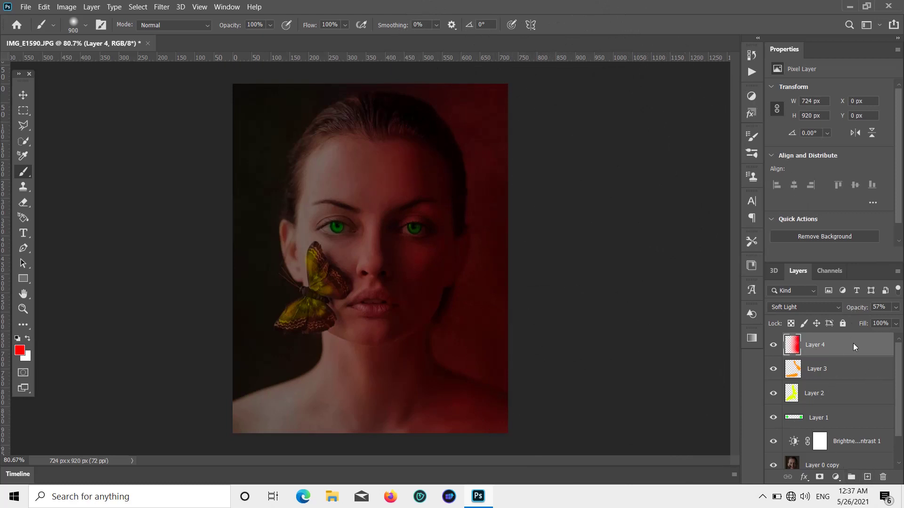
# Set the foreground color to blue, 000cff, and paint it down the left side of the portrait.
pyautogui.click(20, 350)
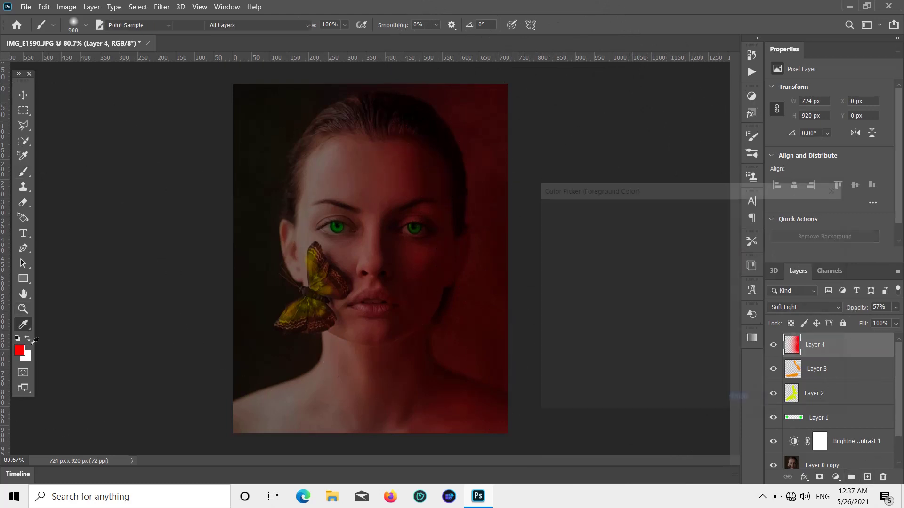
pyautogui.click(704, 264)
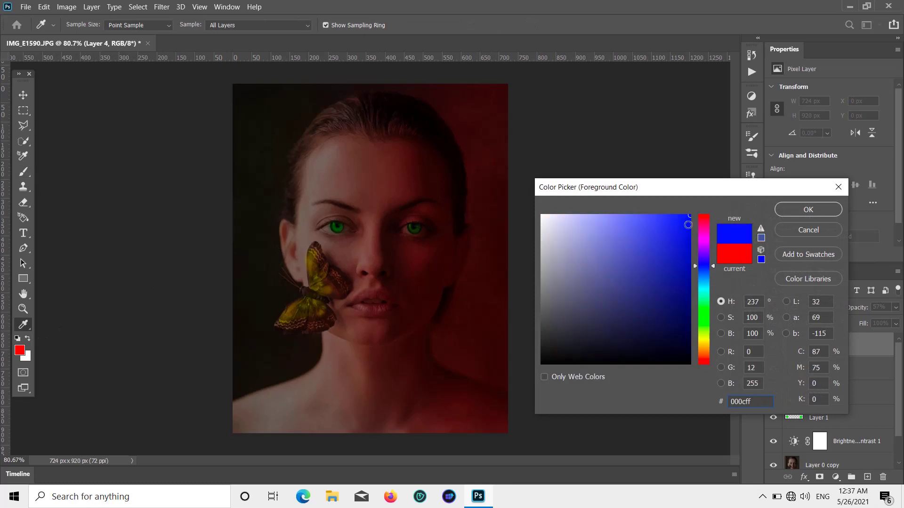
pyautogui.click(788, 210)
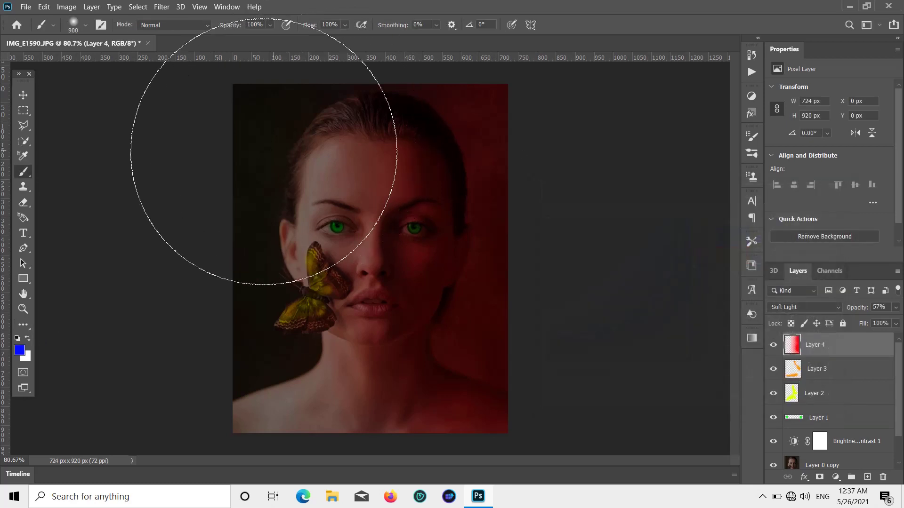
pyautogui.moveTo(236, 154)
pyautogui.mouseDown()
pyautogui.moveTo(239, 124)
pyautogui.moveTo(243, 339)
pyautogui.mouseUp()
pyautogui.click(250, 352)
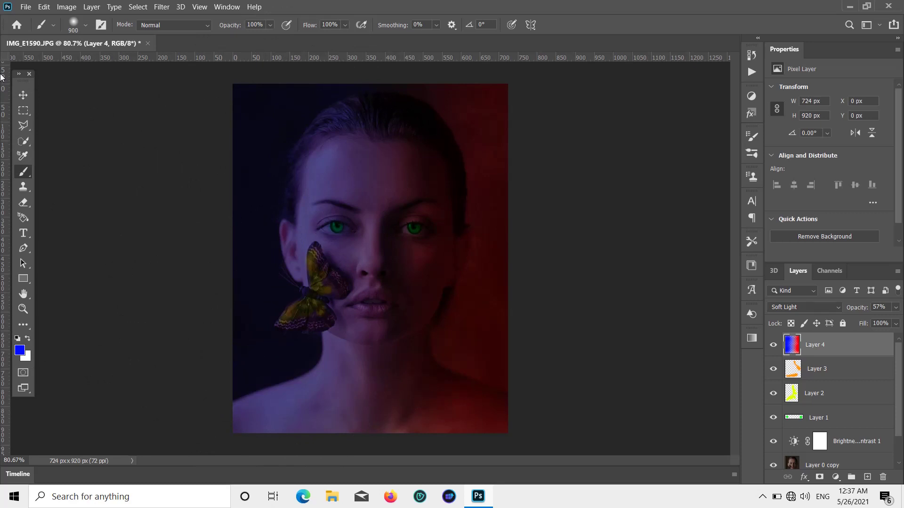
# Open the starry sky image B9jrAV2 from the Desktop folder.
pyautogui.click(27, 93)
pyautogui.click(27, 9)
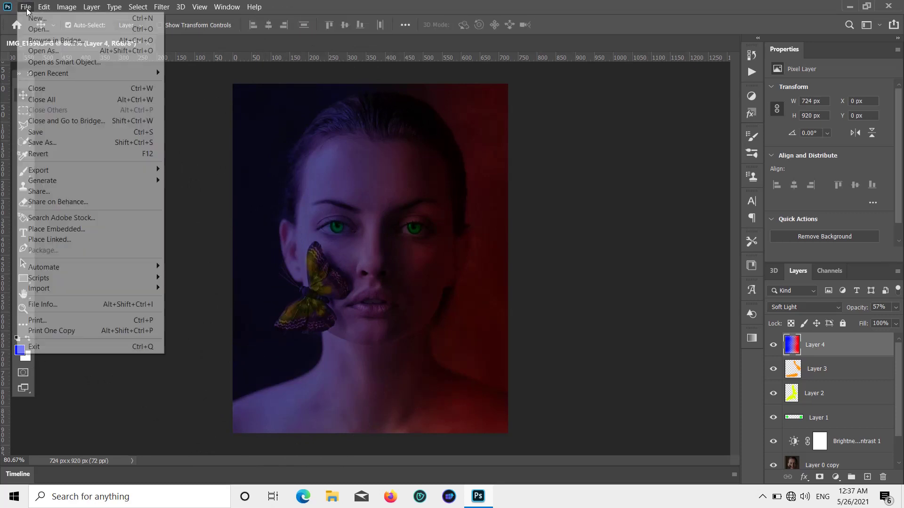
pyautogui.click(34, 29)
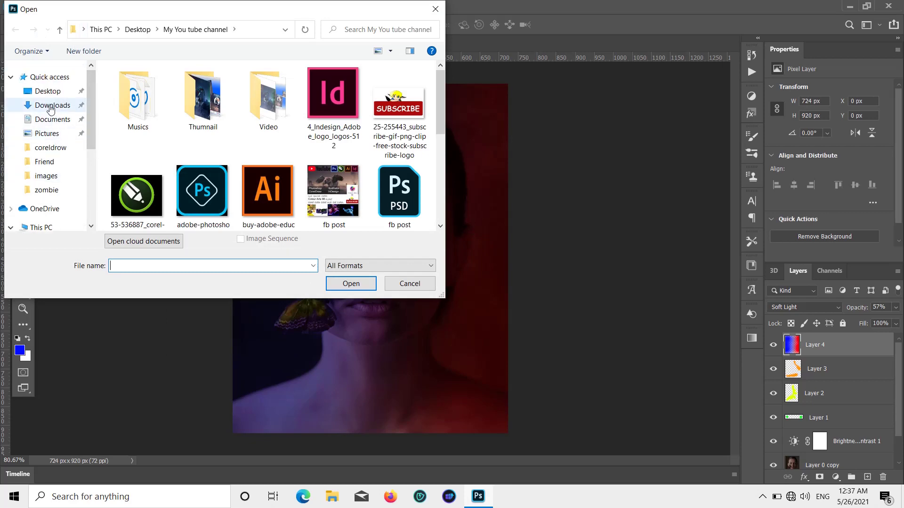
pyautogui.click(47, 90)
pyautogui.scroll(-5, 301, 148)
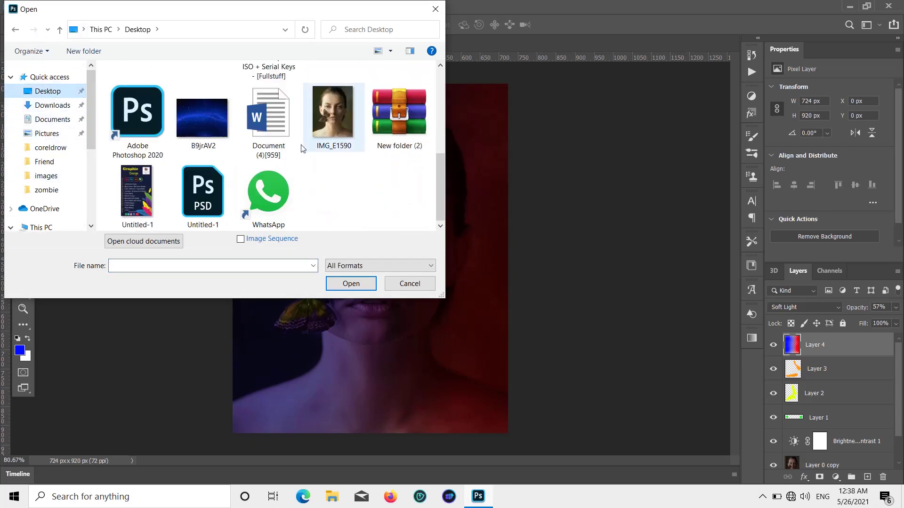
pyautogui.doubleClick(202, 118)
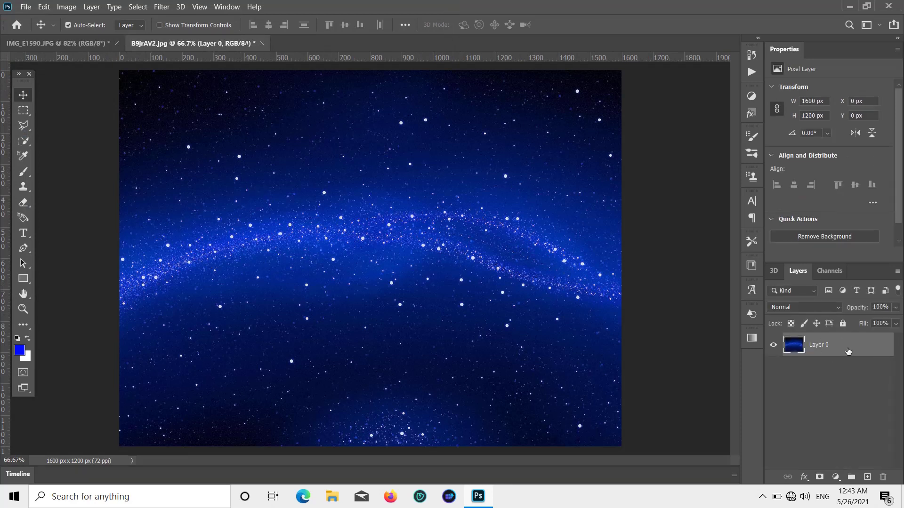
pyautogui.click(262, 43)
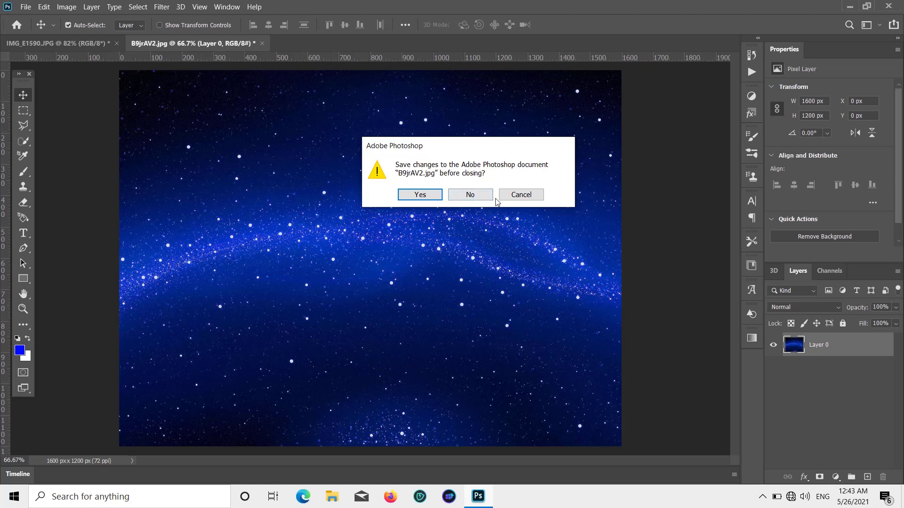
pyautogui.click(511, 197)
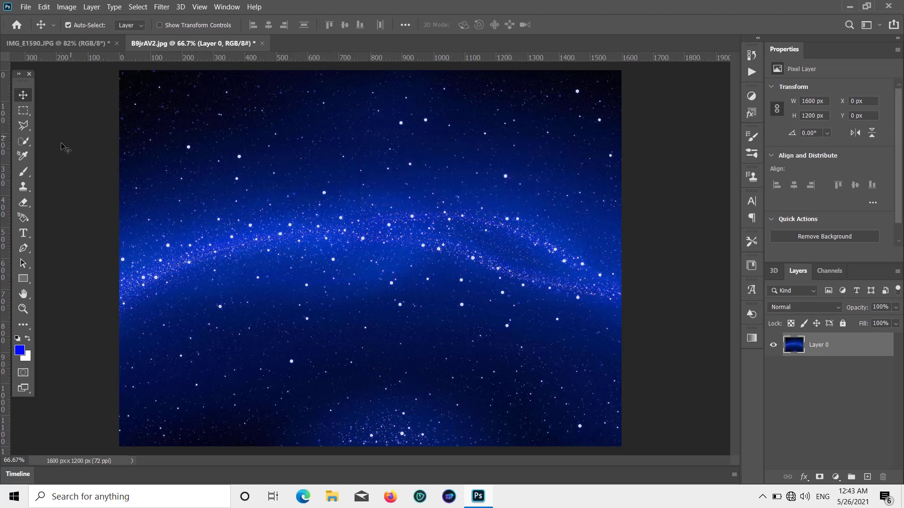
# Copy the lower part of the starry image, about 1600 × 412 px, to a new layer and hide the original layer.
pyautogui.click(23, 111)
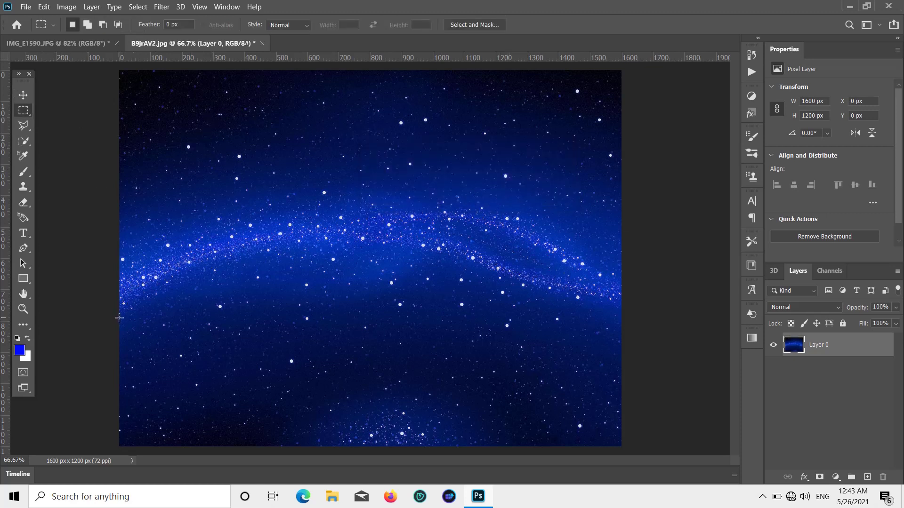
pyautogui.moveTo(120, 317); pyautogui.dragTo(635, 458)
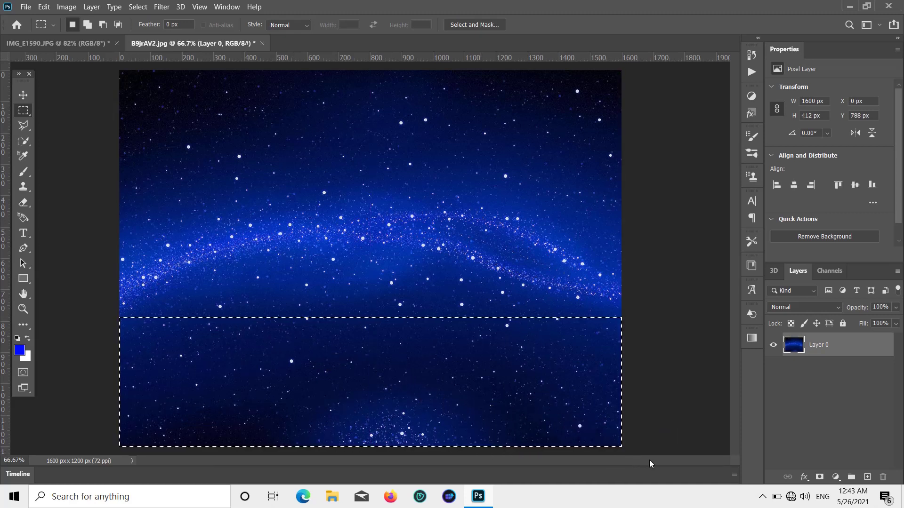
pyautogui.hotkey('ctrl', 'j')
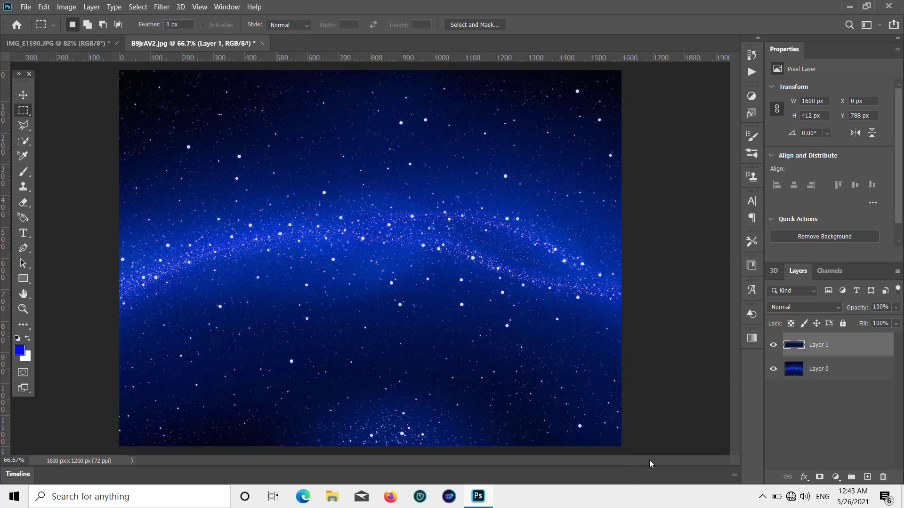
pyautogui.click(772, 369)
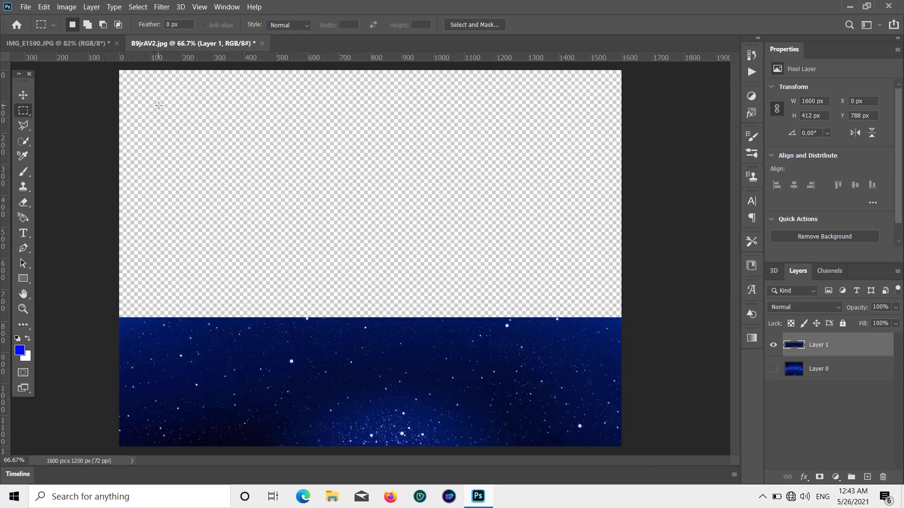
# Move the copied starry strip into the IMG_E1590 portrait document and place it over the lower part of the canvas.
pyautogui.click(23, 94)
pyautogui.moveTo(272, 355); pyautogui.dragTo(139, 86)
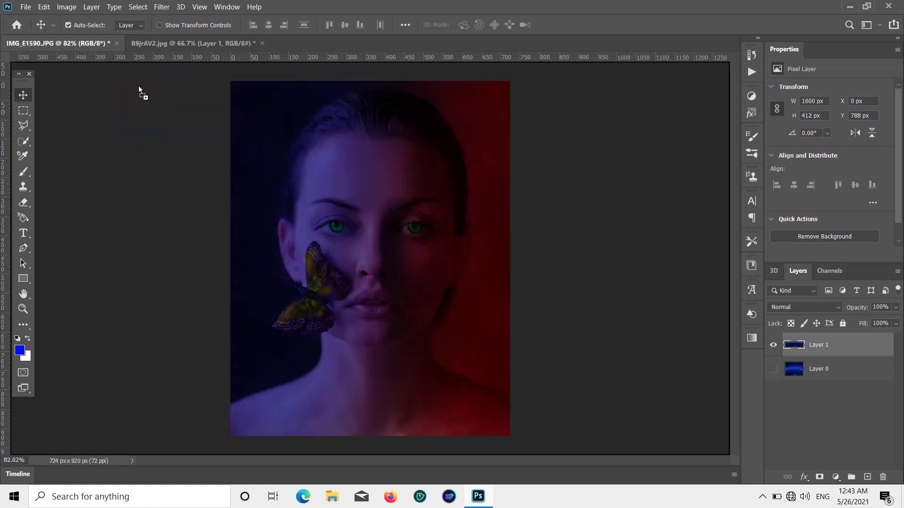
pyautogui.moveTo(294, 234); pyautogui.dragTo(294, 233)
pyautogui.moveTo(355, 272); pyautogui.dragTo(609, 389)
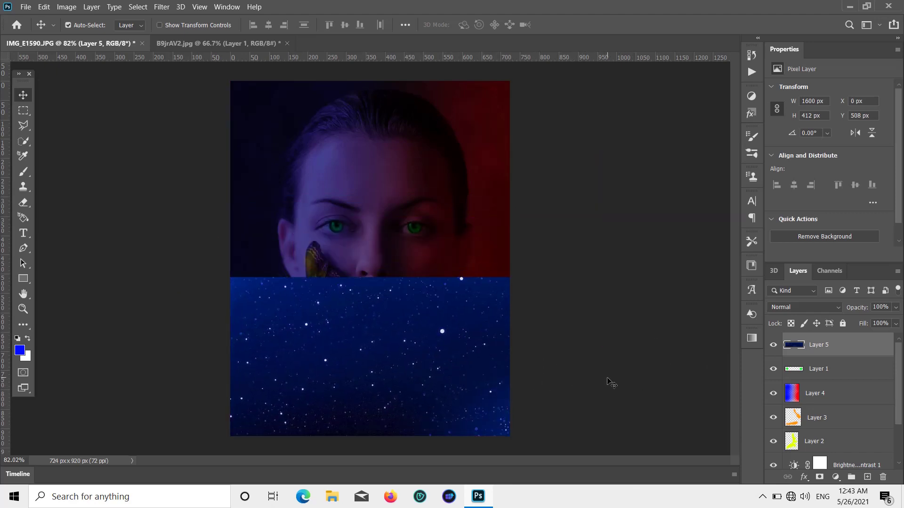
# Duplicate the starry strip and align the copy with the upper edge of the canvas, at X 0 and Y 0 px.
pyautogui.hotkey('ctrl', 'j')
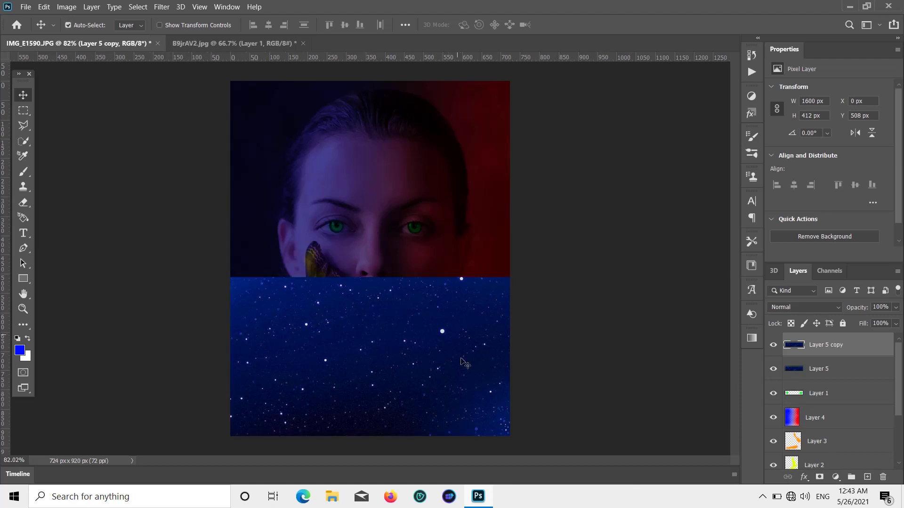
pyautogui.moveTo(461, 359); pyautogui.dragTo(460, 161)
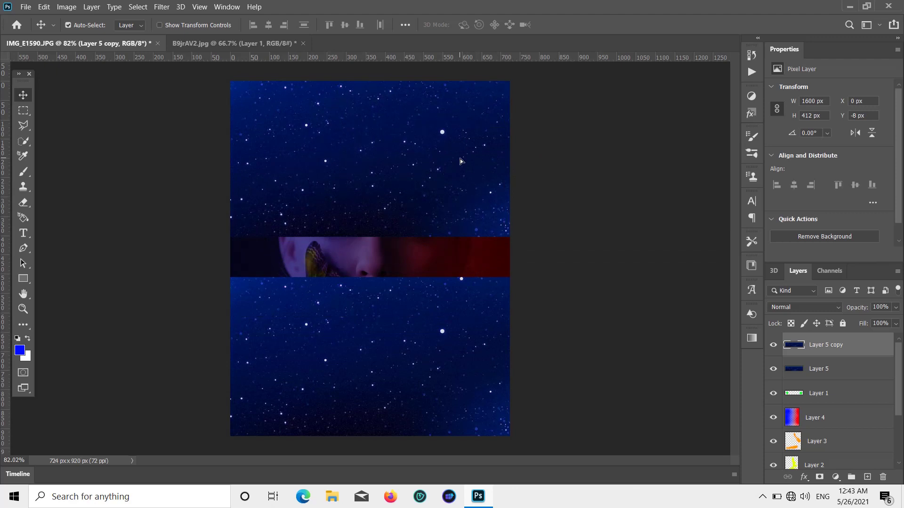
pyautogui.hotkey('ctrl', 't')
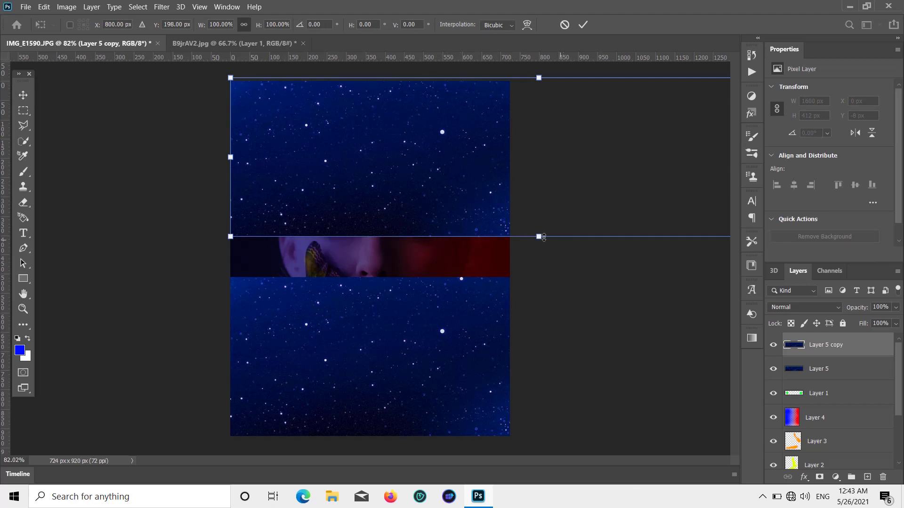
pyautogui.press('Return')
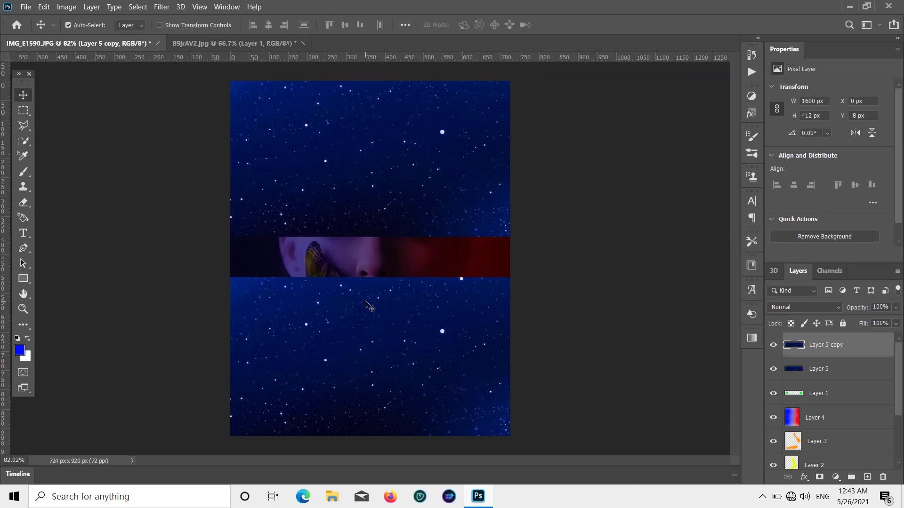
pyautogui.moveTo(362, 218); pyautogui.dragTo(363, 222)
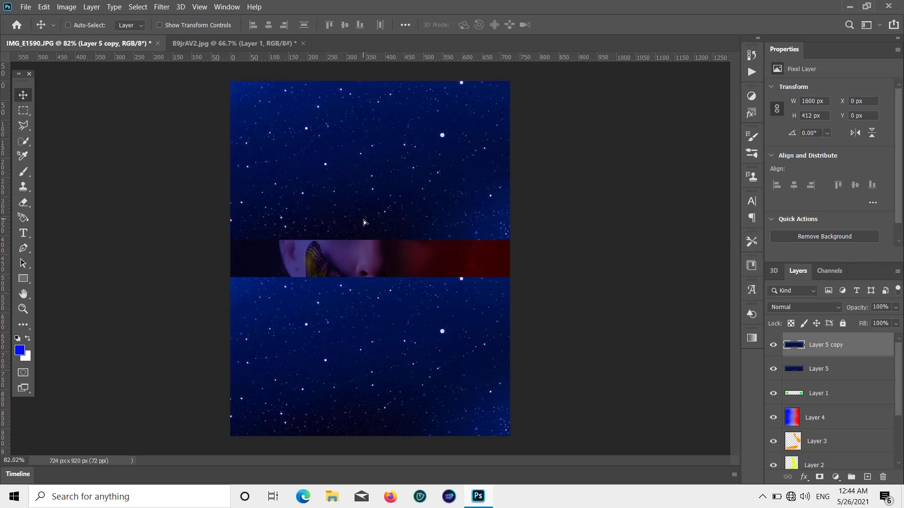
# Scale the upper starry strip to about 107.69%, with its corner on the upper-left corner of the canvas.
pyautogui.hotkey('ctrl', 't')
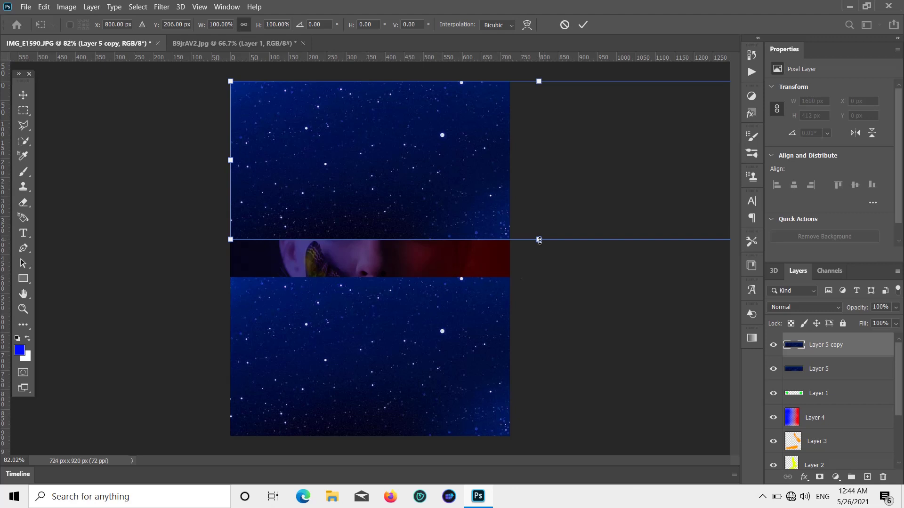
pyautogui.moveTo(539, 240); pyautogui.dragTo(537, 252)
pyautogui.moveTo(453, 195); pyautogui.dragTo(478, 196)
pyautogui.click(22, 94)
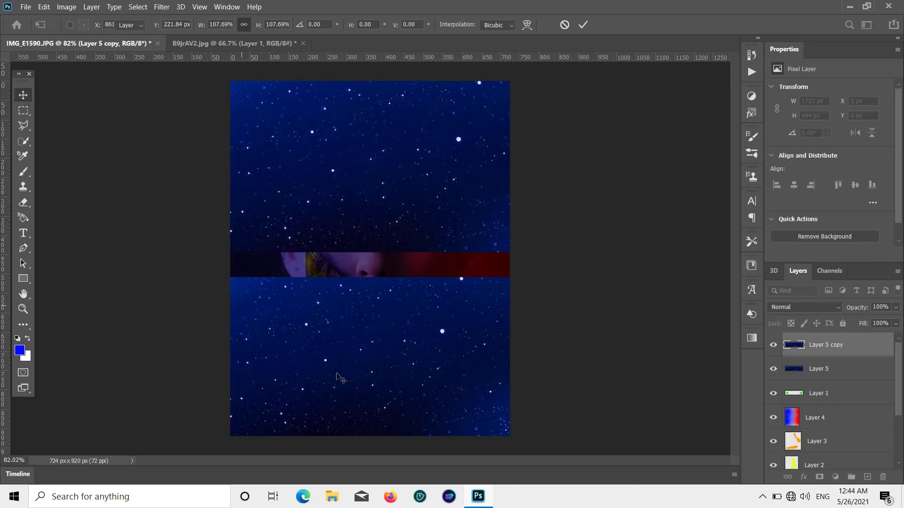
# Scale the lower starry strip to about 115.53% to meet the upper strip and align it at X 0 and Y 444 px.
pyautogui.click(341, 377)
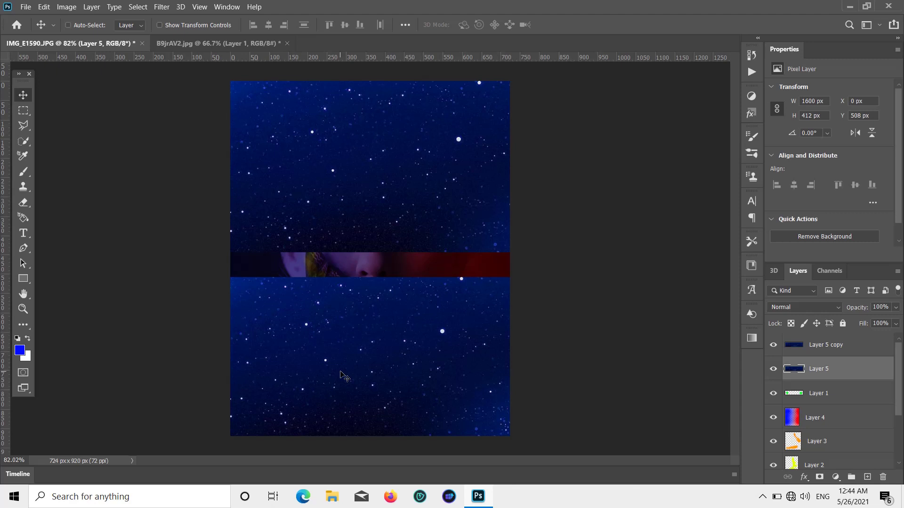
pyautogui.hotkey('ctrl', 't')
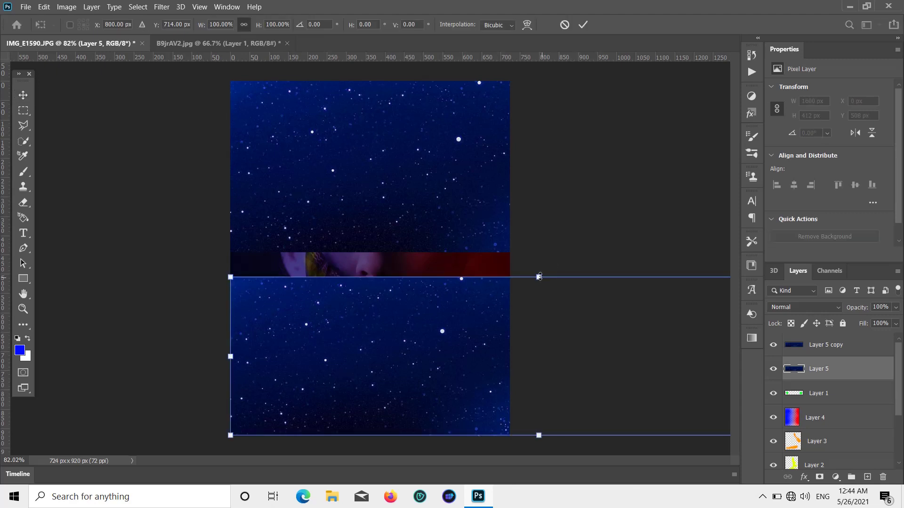
pyautogui.moveTo(539, 277); pyautogui.dragTo(539, 252)
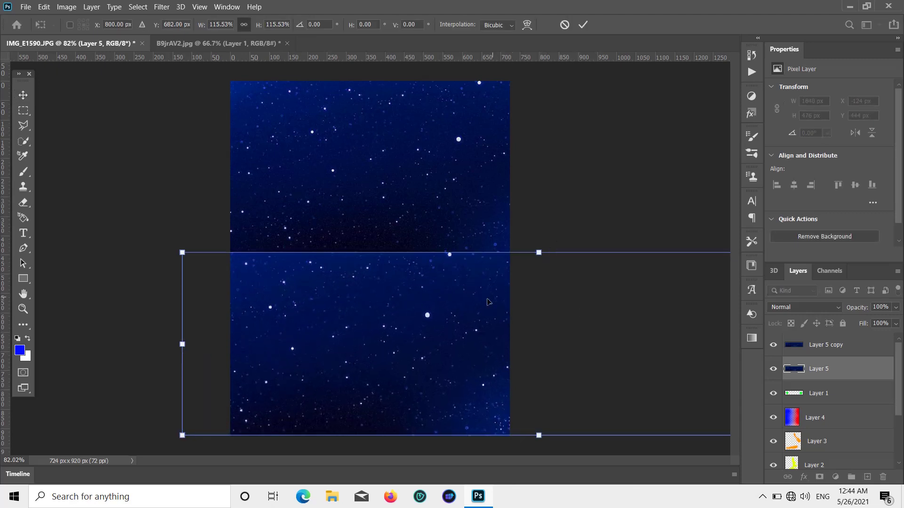
pyautogui.moveTo(488, 301); pyautogui.dragTo(530, 303)
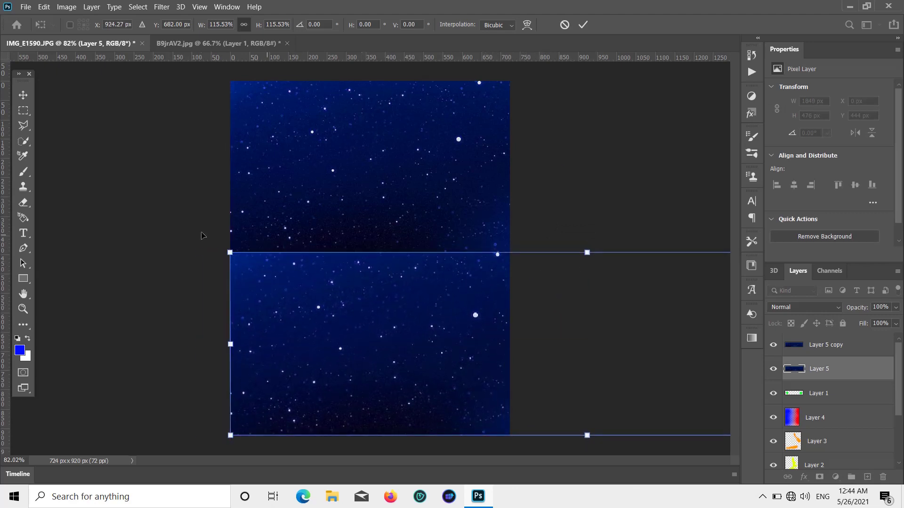
pyautogui.click(23, 95)
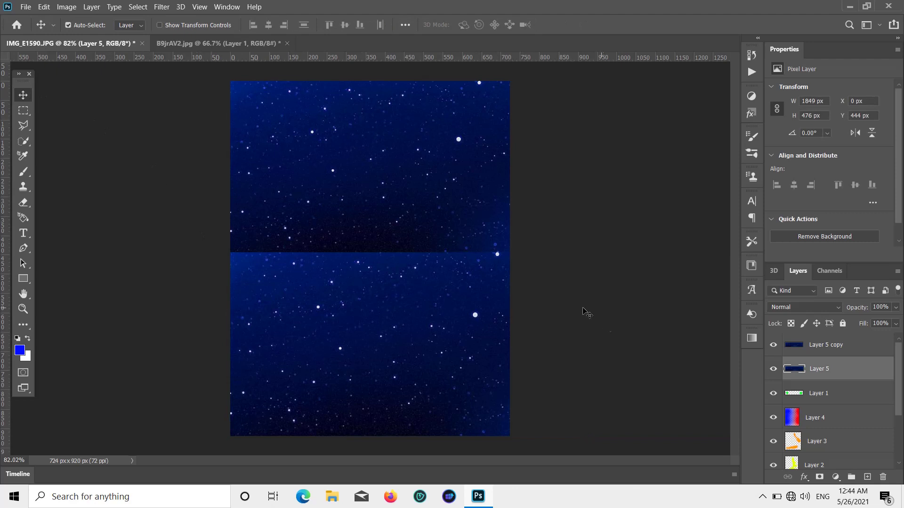
# Flip the upper starry strip horizontally.
pyautogui.click(336, 232)
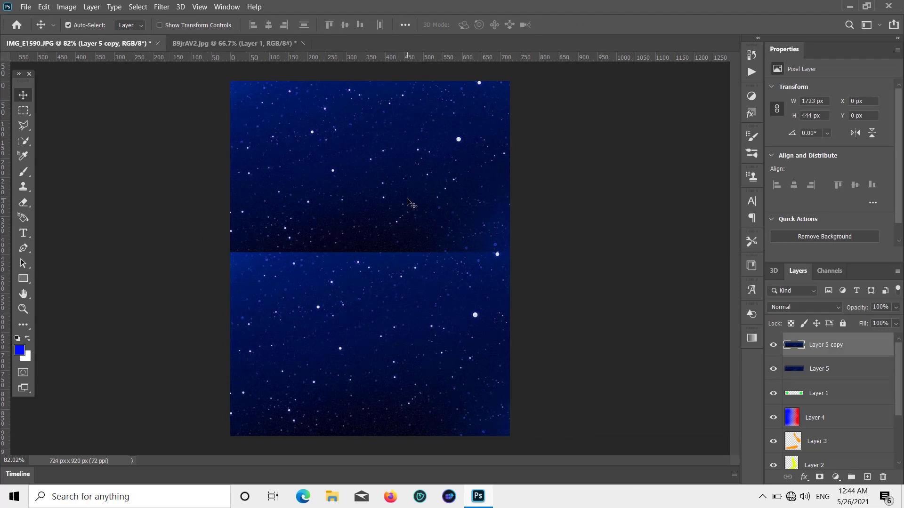
pyautogui.hotkey('ctrl', 't')
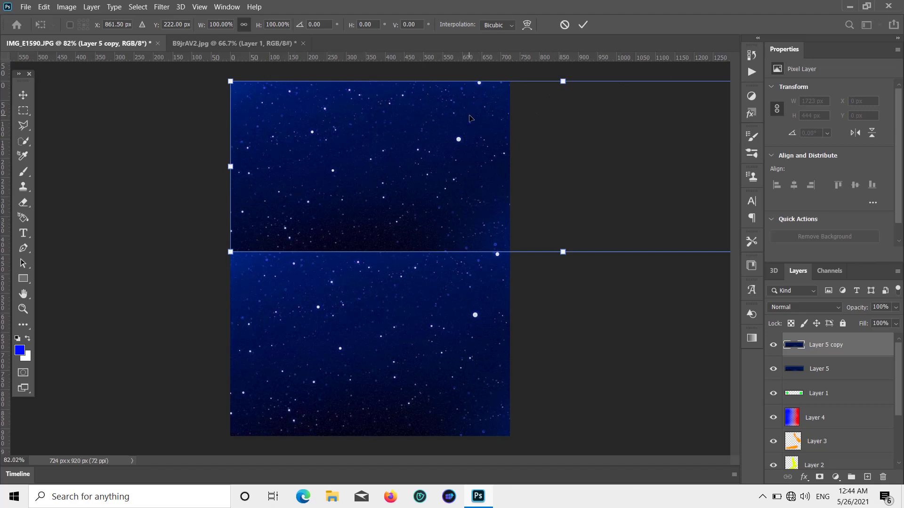
pyautogui.rightClick(391, 162)
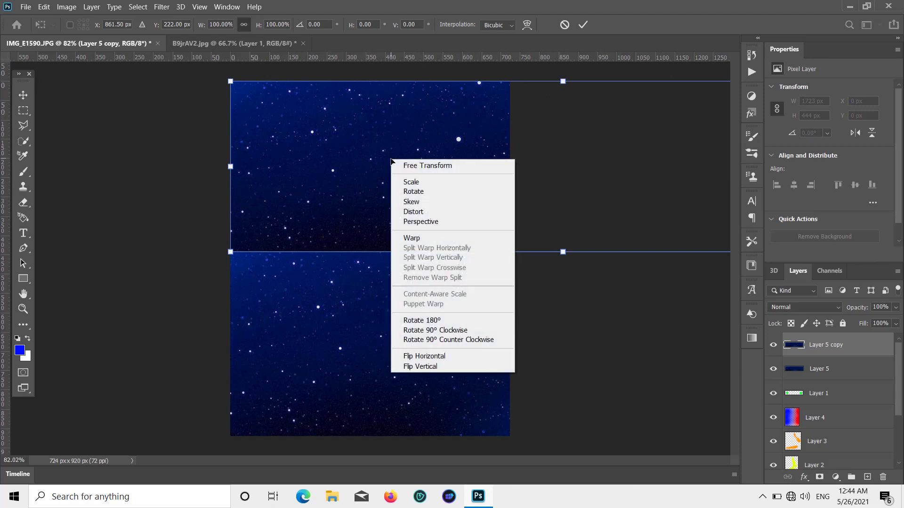
pyautogui.click(475, 356)
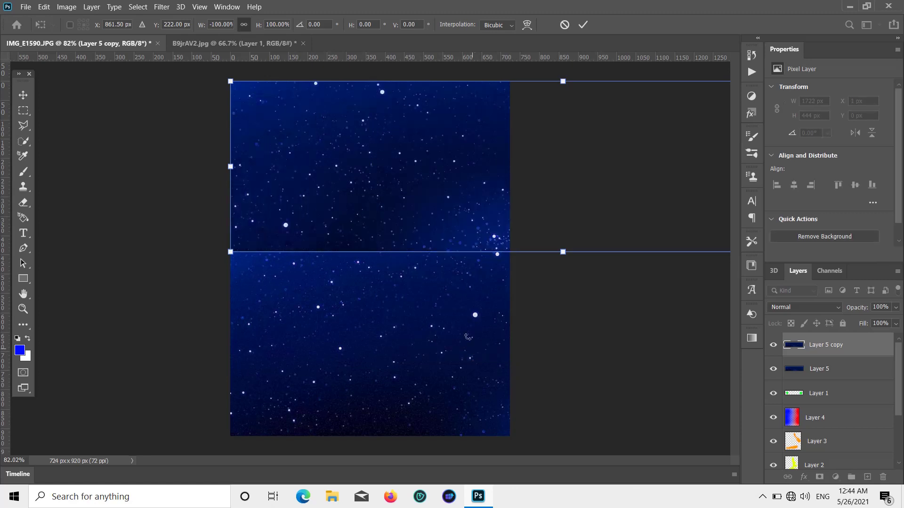
pyautogui.click(23, 94)
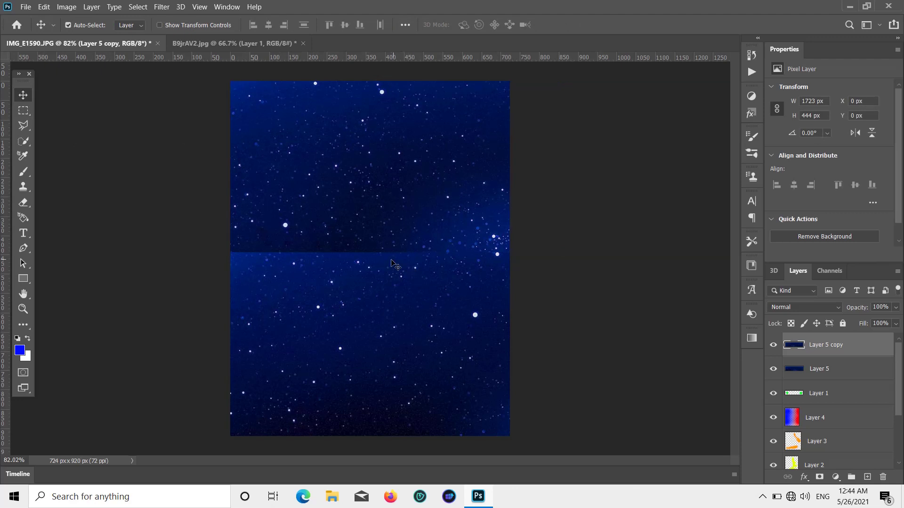
# Flip the upper starry strip vertically so its brighter edge meets the lower strip.
pyautogui.rightClick(375, 186)
pyautogui.click(398, 155)
pyautogui.hotkey('ctrl', 't')
pyautogui.rightClick(311, 116)
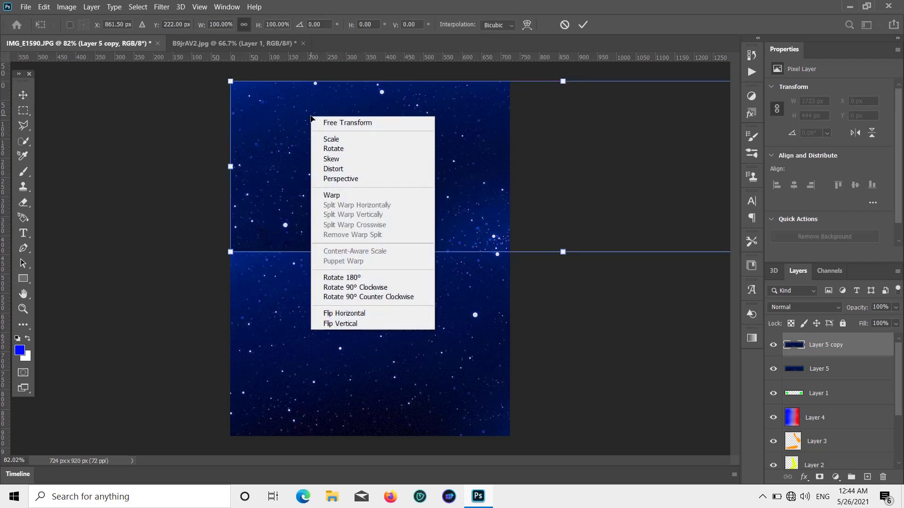
pyautogui.click(370, 327)
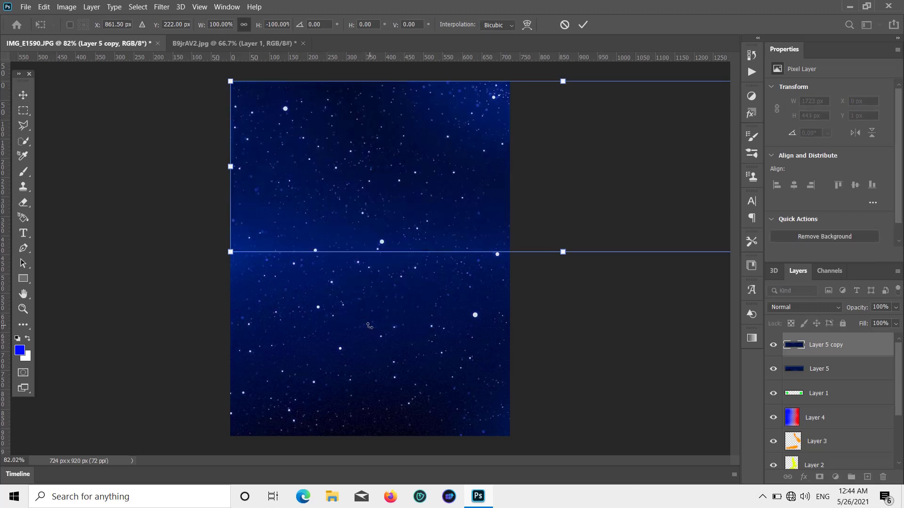
pyautogui.click(23, 95)
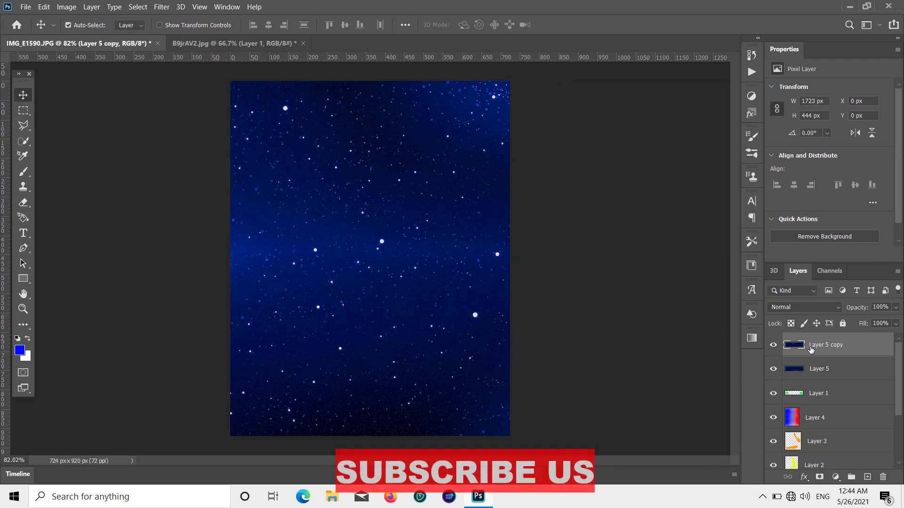
# Merge the two starry strip layers, Layer 5 copy and Layer 5, into one layer.
pyautogui.keyDown('shift'); pyautogui.click(817, 368); pyautogui.keyUp('shift')
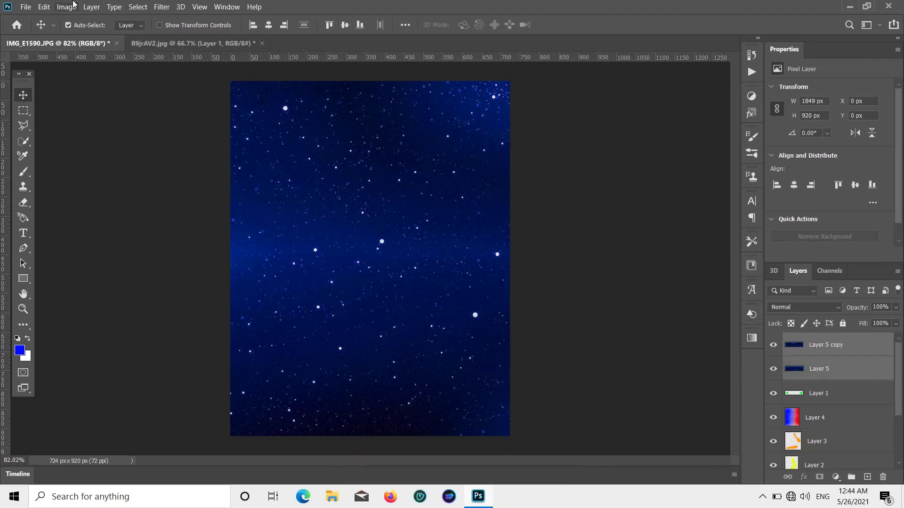
pyautogui.click(91, 6)
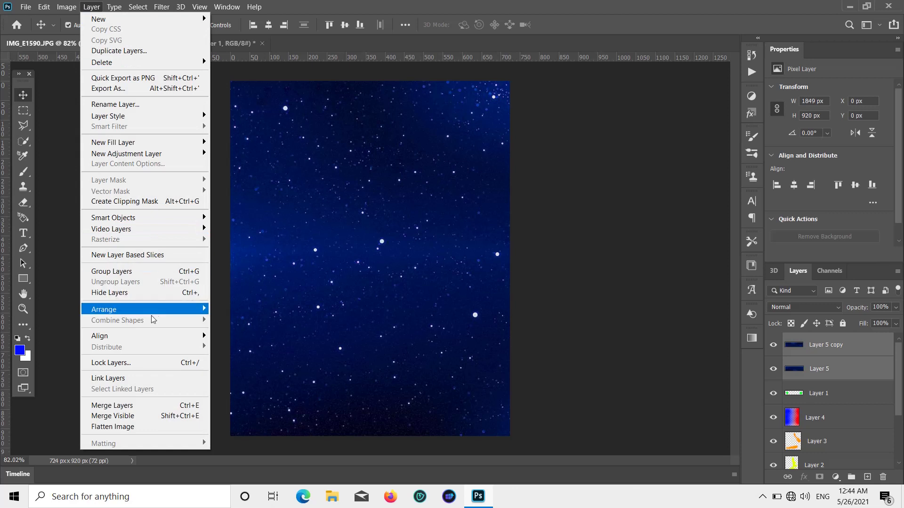
pyautogui.click(147, 403)
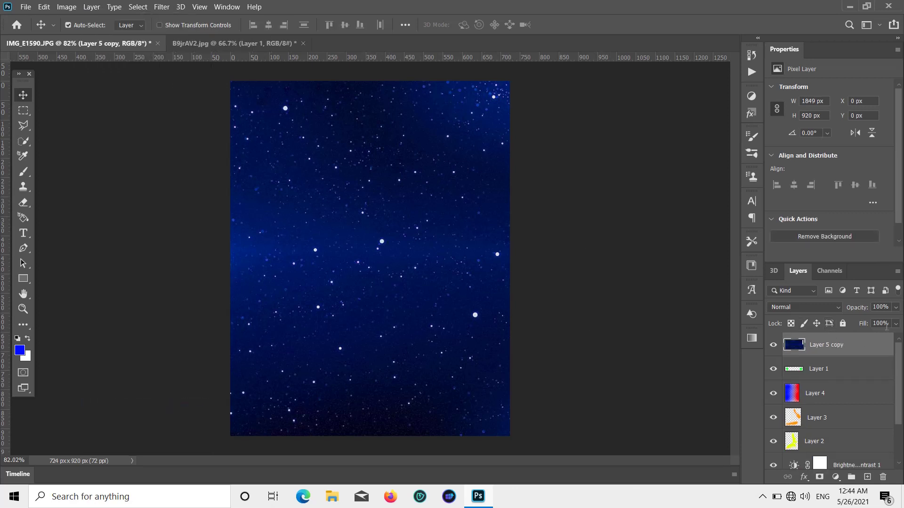
# Lower the merged starry layer's opacity to 32%.
pyautogui.click(898, 309)
pyautogui.moveTo(873, 319); pyautogui.dragTo(860, 319)
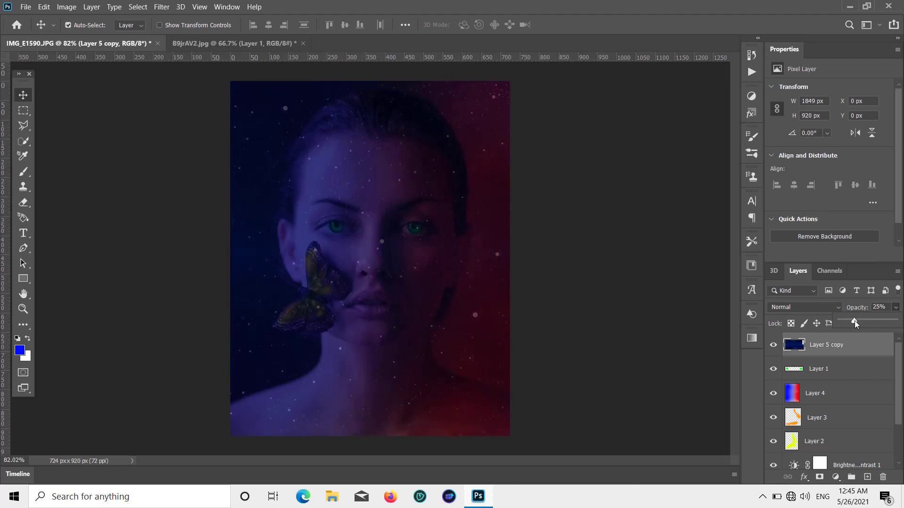
pyautogui.moveTo(870, 321)
pyautogui.mouseDown()
pyautogui.moveTo(849, 321)
pyautogui.moveTo(874, 329)
pyautogui.moveTo(862, 319)
pyautogui.mouseUp()
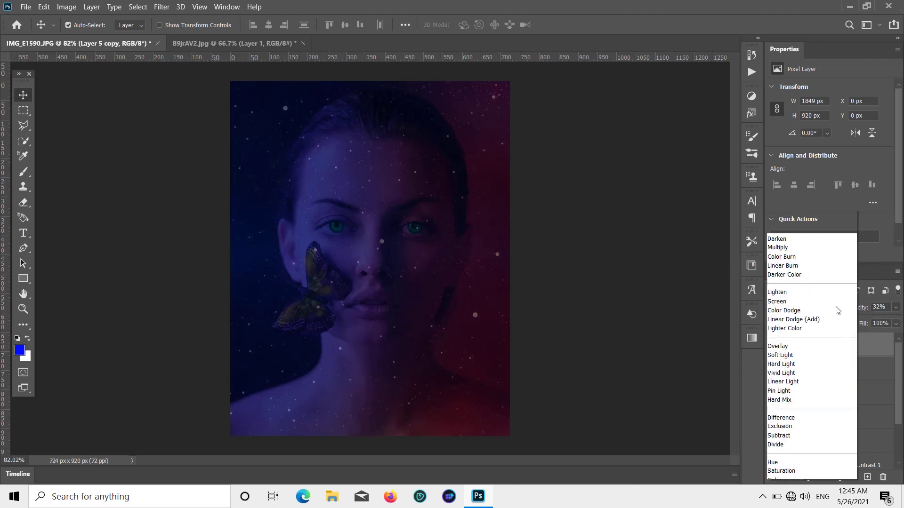
# Blend the merged starry layer with Color Dodge at 77% opacity.
pyautogui.click(835, 307)
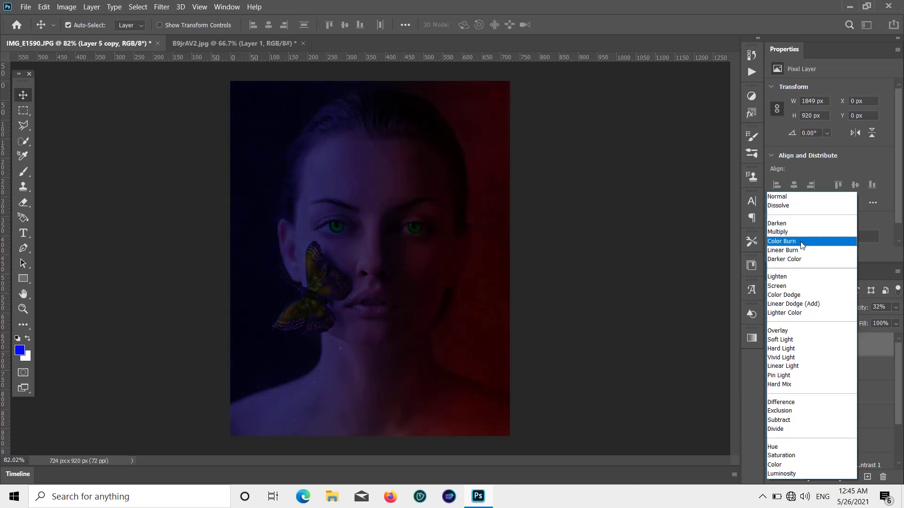
pyautogui.click(802, 296)
pyautogui.click(895, 308)
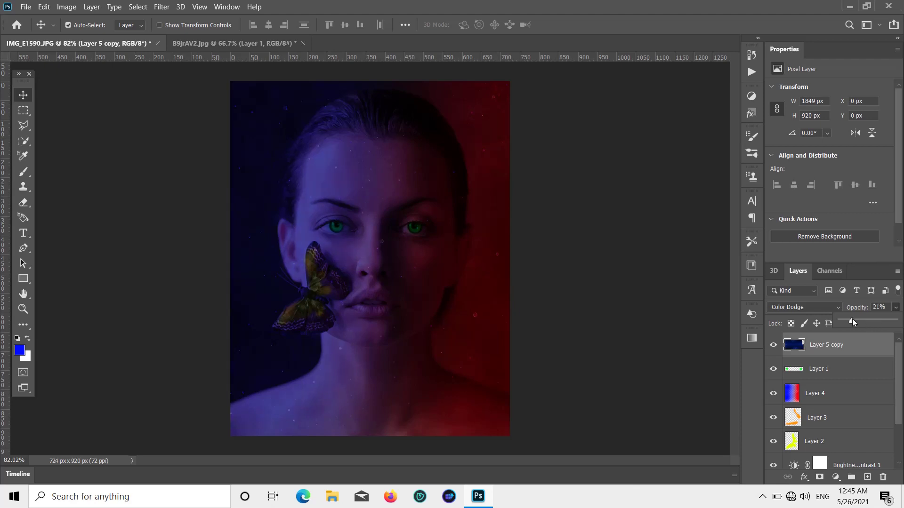
pyautogui.moveTo(884, 325); pyautogui.dragTo(883, 330)
# Try moving the yellow Layer 2 to the top of the layer stack, and undo the move.
pyautogui.scroll(-2, 819, 442)
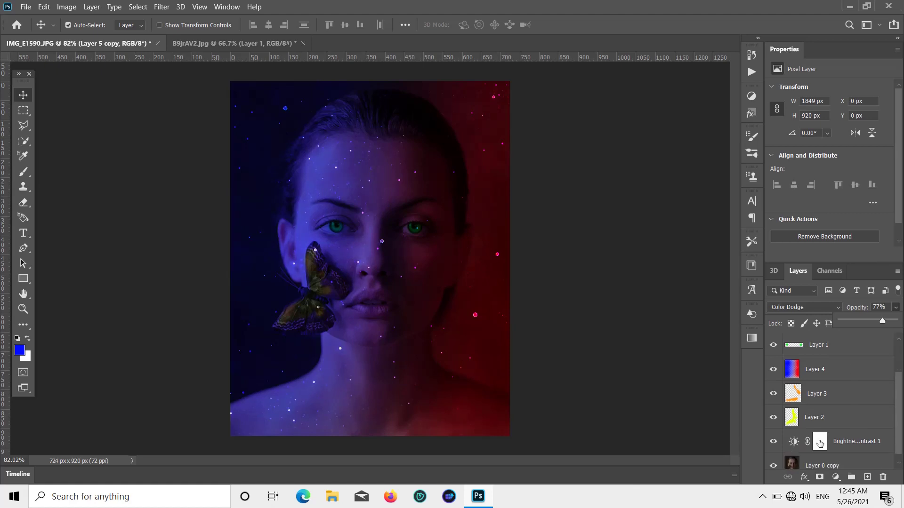
pyautogui.scroll(-1, 821, 442)
pyautogui.scroll(3, 823, 438)
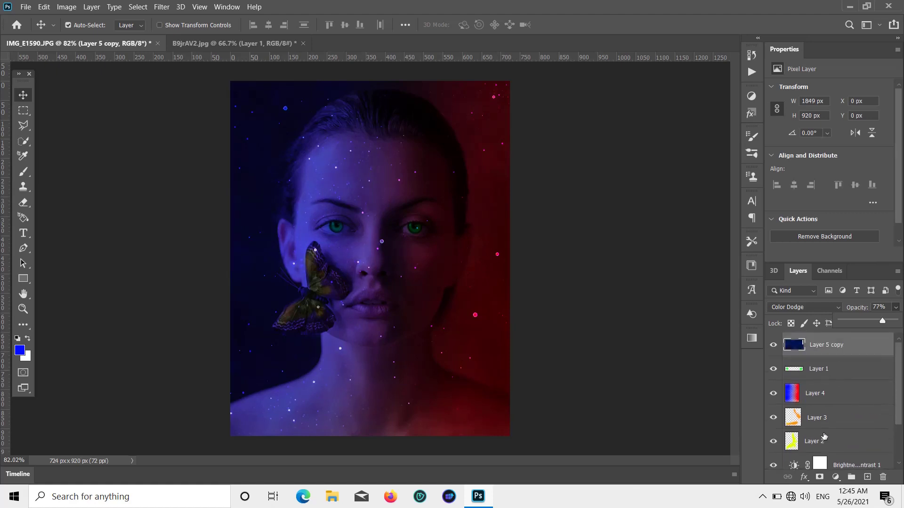
pyautogui.moveTo(814, 441); pyautogui.dragTo(814, 333)
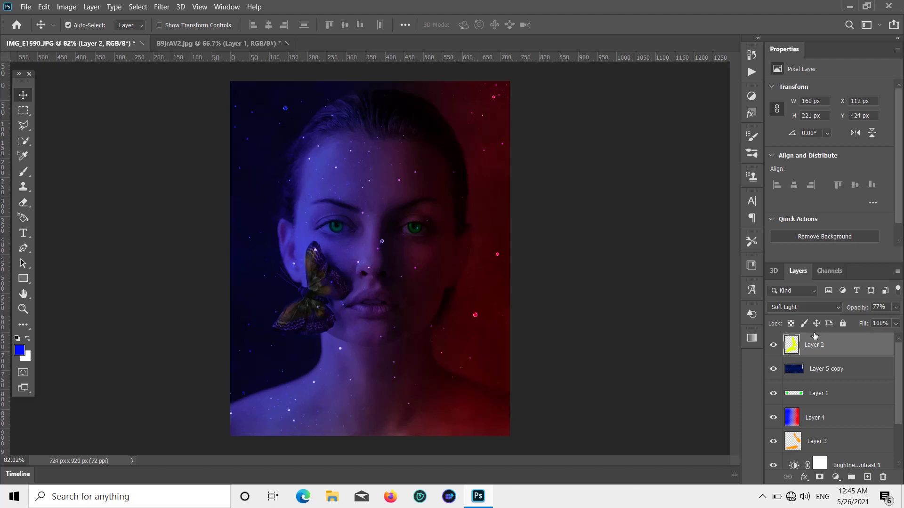
pyautogui.hotkey('ctrl', 'z')
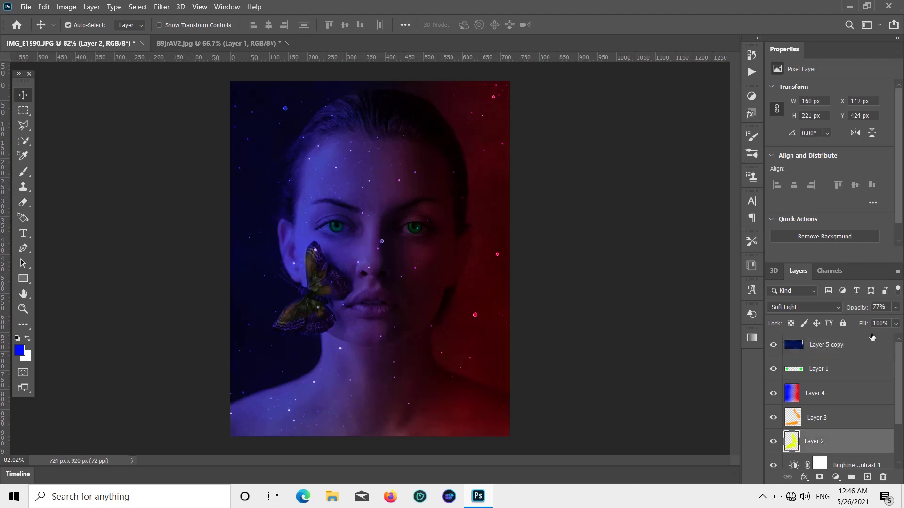
# Move the green eye color layer, Layer 1, above the merged starry layer.
pyautogui.scroll(-2, 874, 356)
pyautogui.scroll(2, 830, 421)
pyautogui.moveTo(828, 375); pyautogui.dragTo(827, 335)
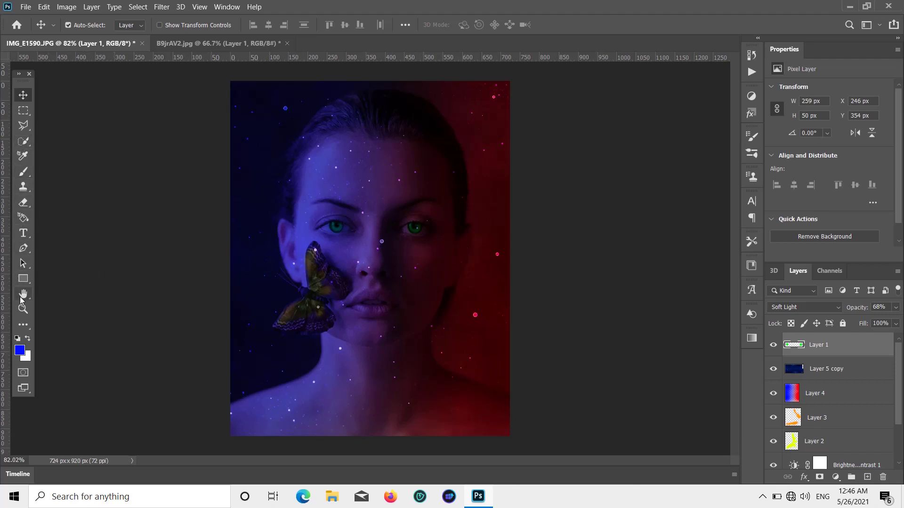
# Add a new empty layer in Normal mode and place it at the top of the stack, above the green Layer 1.
pyautogui.click(23, 204)
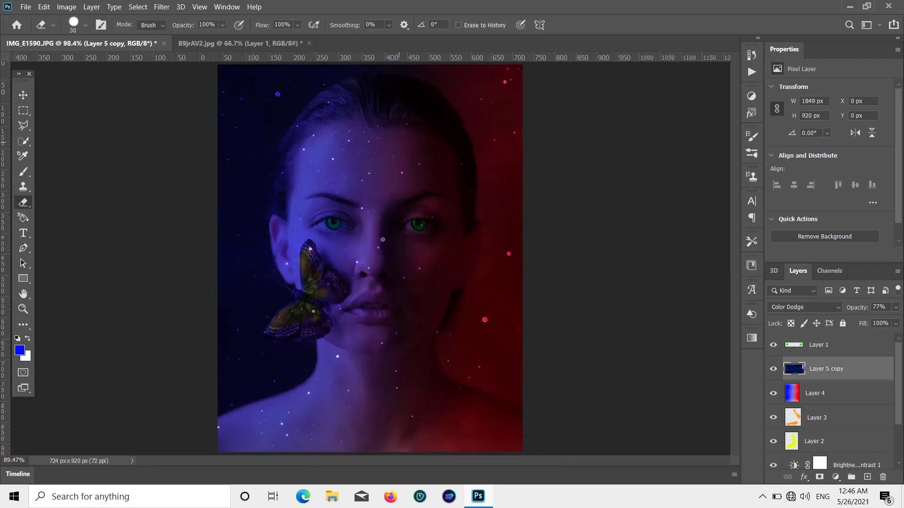
pyautogui.scroll(-2, 399, 176)
pyautogui.scroll(2, 397, 210)
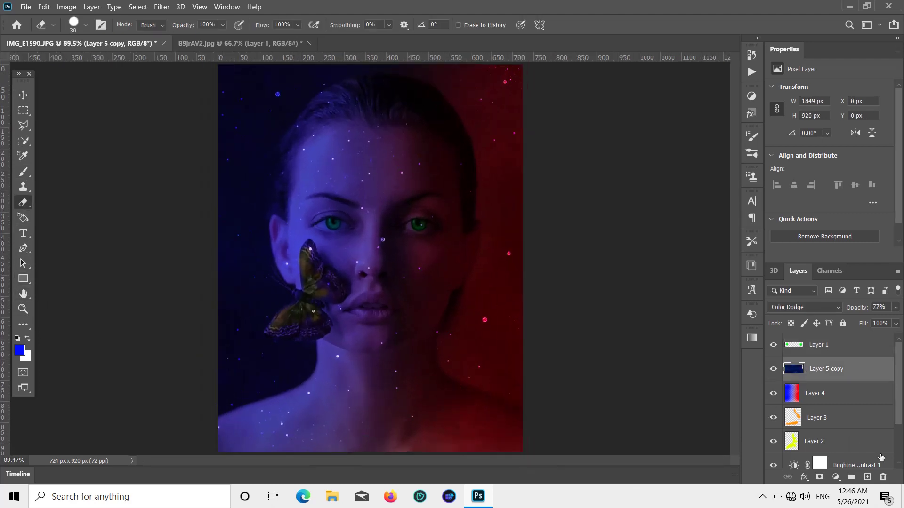
pyautogui.click(867, 477)
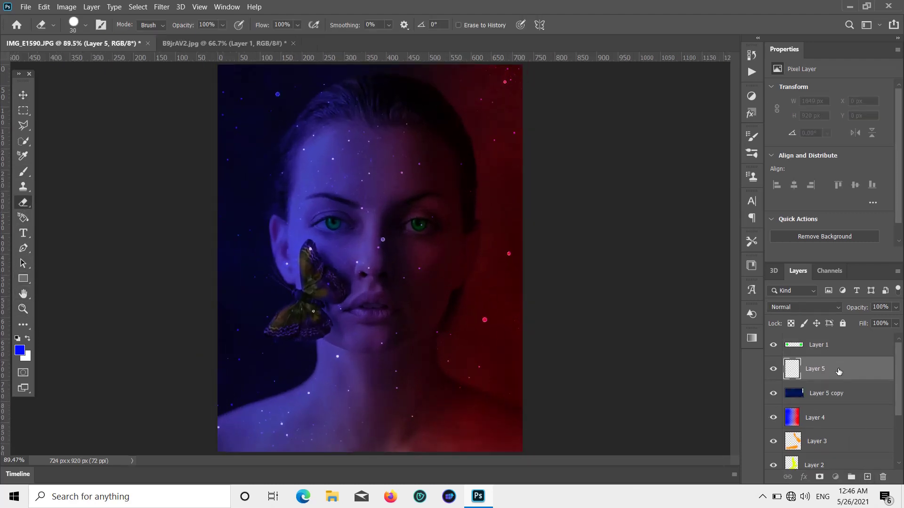
pyautogui.click(838, 307)
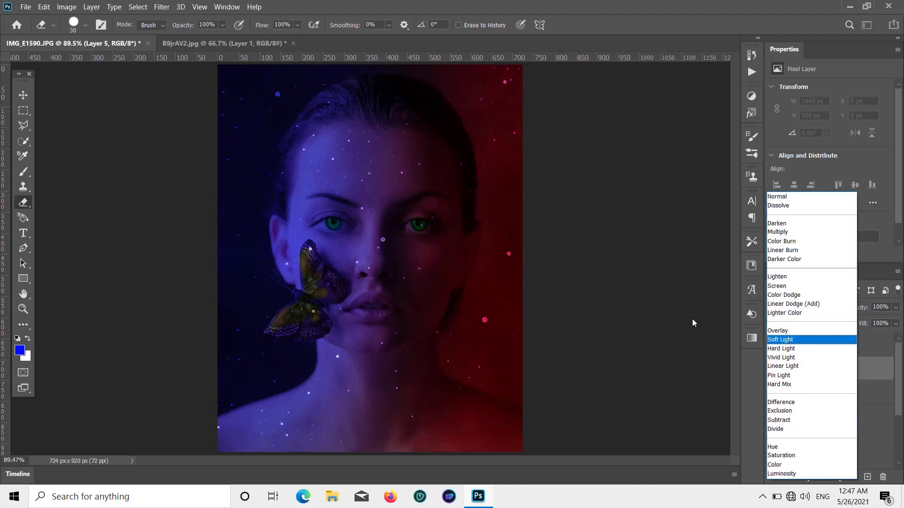
pyautogui.click(629, 304)
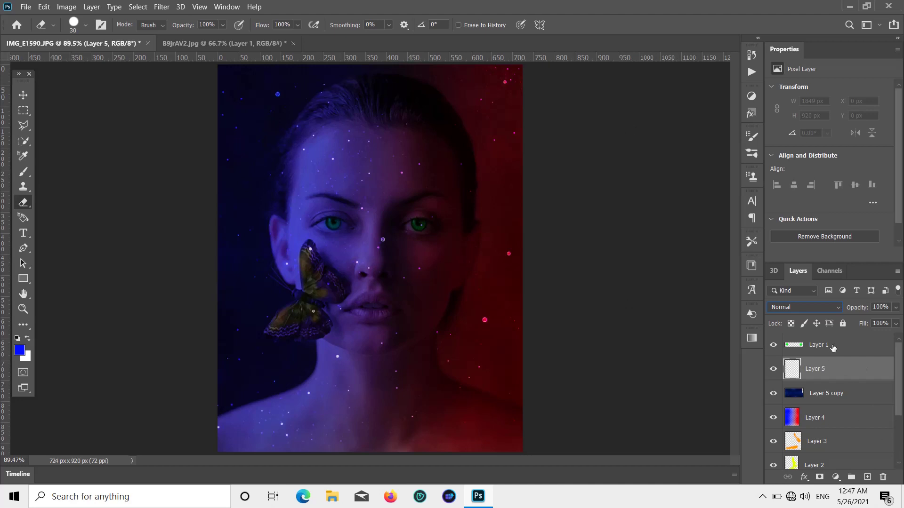
pyautogui.moveTo(832, 347); pyautogui.dragTo(843, 382)
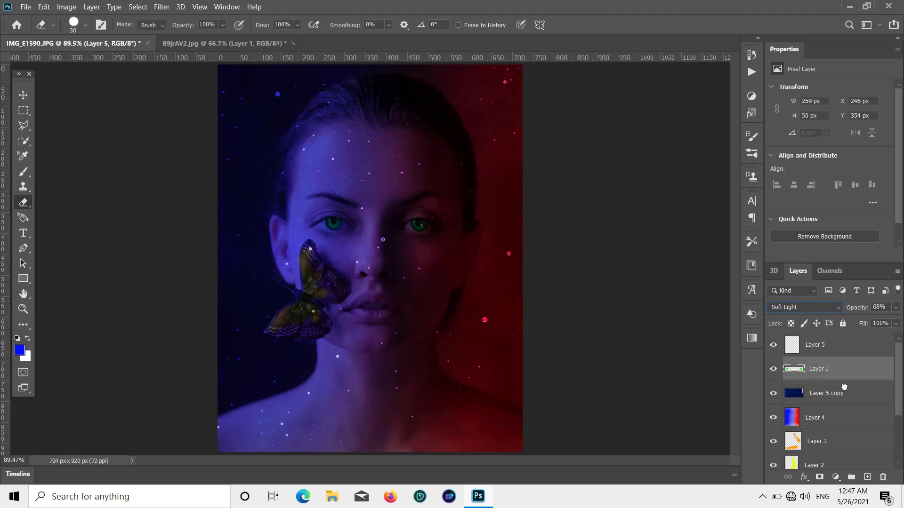
pyautogui.click(831, 347)
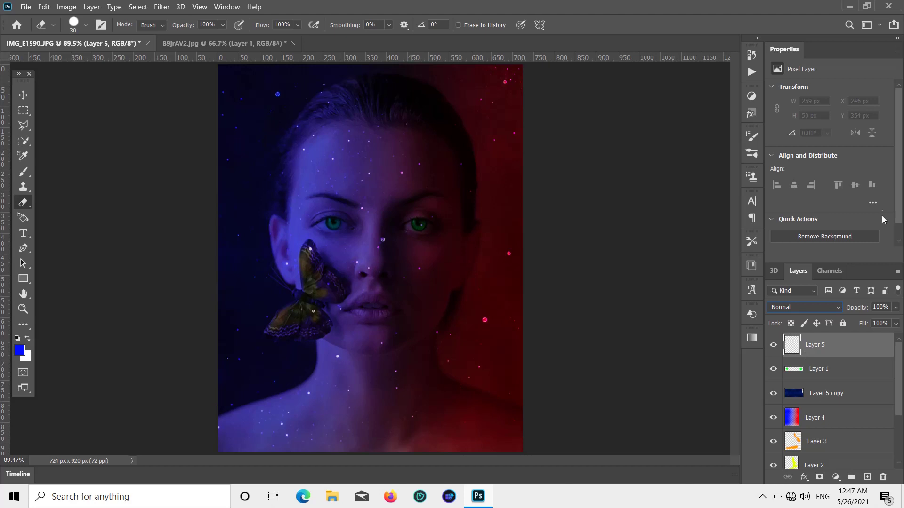
# Apply the merged RGB image of IMG_E1590.JPG to the empty top layer, with Multiply blending at 100% opacity.
pyautogui.click(74, 8)
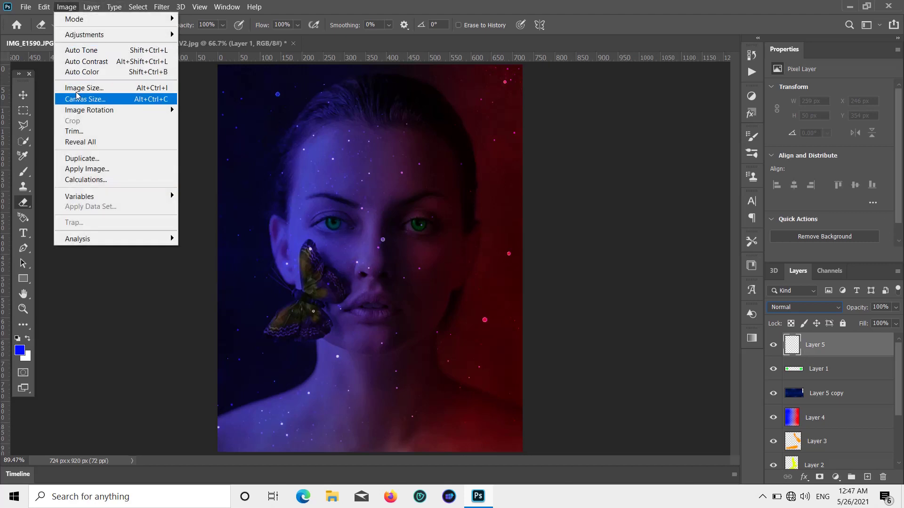
pyautogui.click(94, 169)
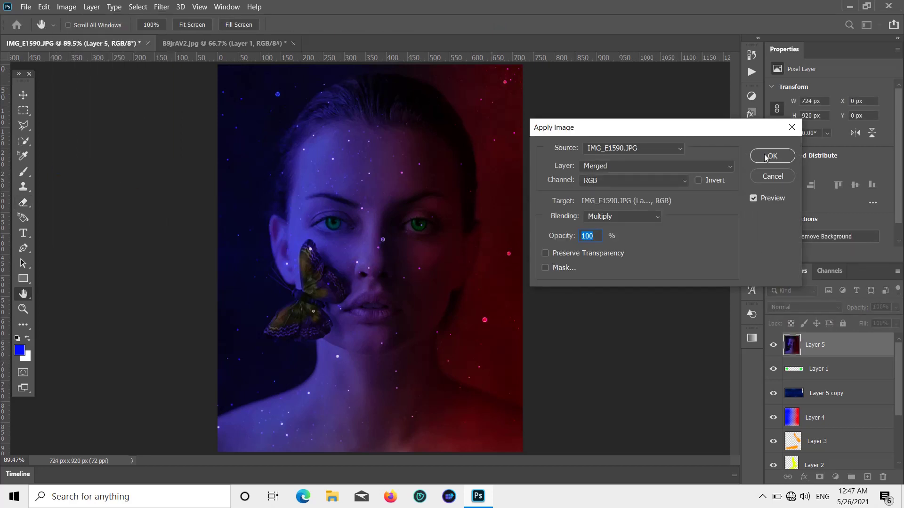
pyautogui.click(765, 157)
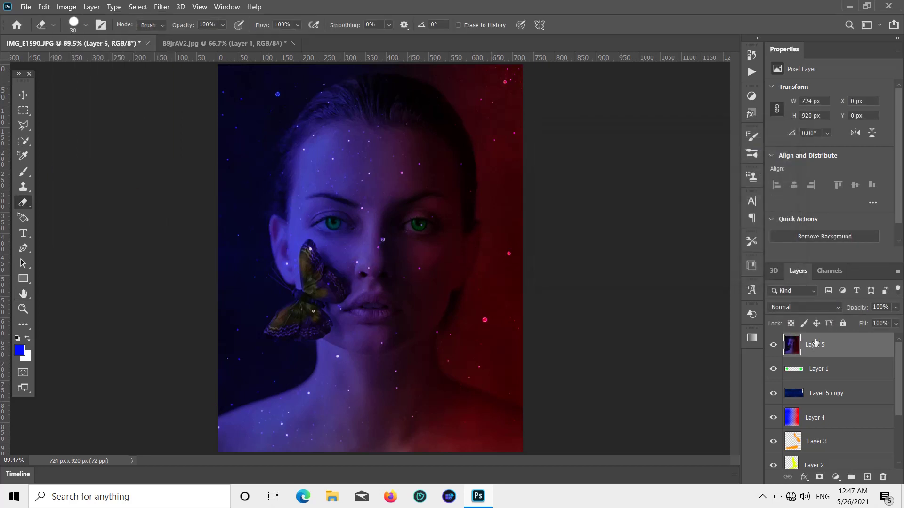